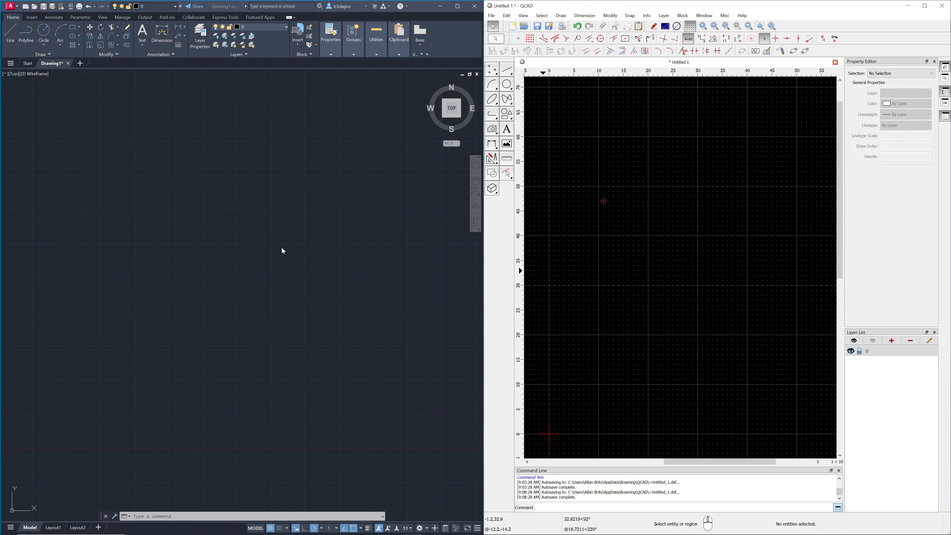
Step: Draw a rectangle 10 units wide and 5 units high in the empty AutoCAD drawing
{"action": "left_click", "coordinate": [283, 250]}
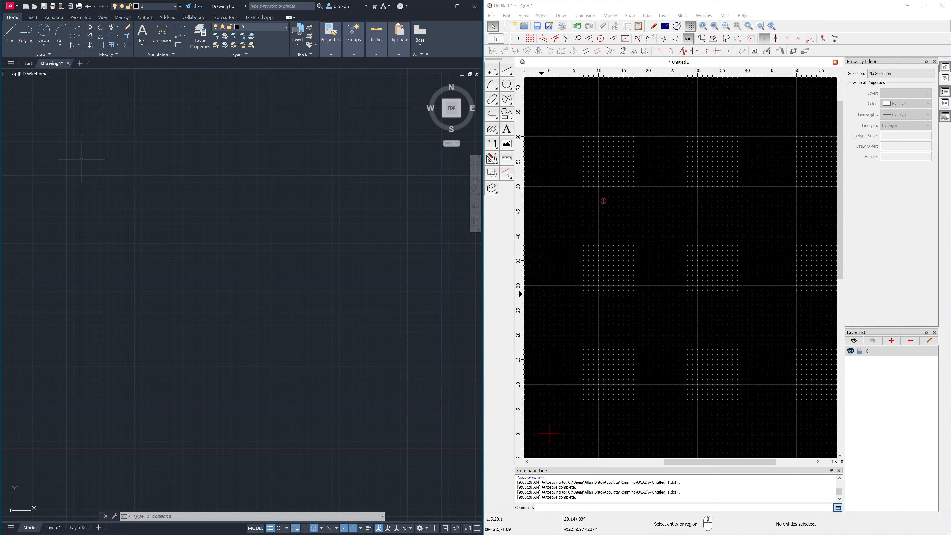
{"action": "left_click", "coordinate": [73, 27]}
{"action": "left_click", "coordinate": [82, 206]}
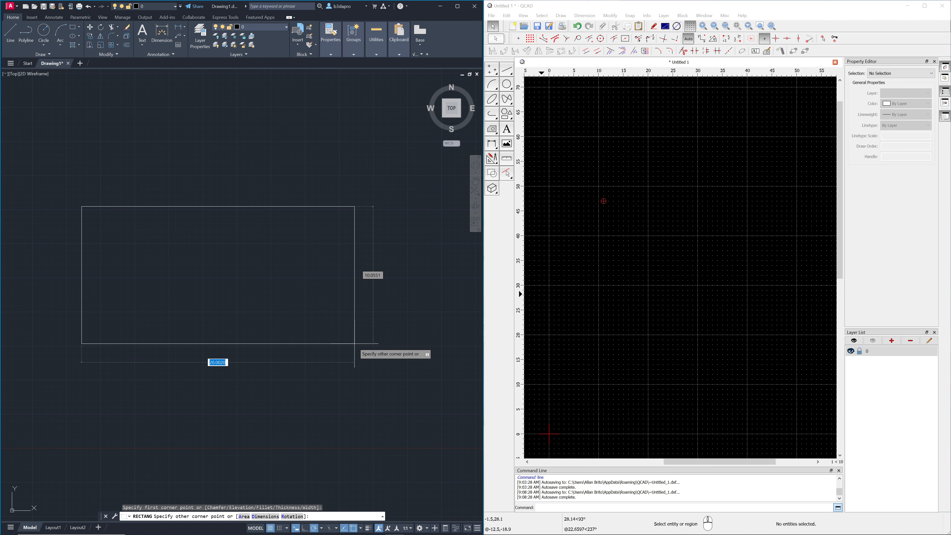
{"action": "type", "text": "10"}
{"action": "key", "text": "Tab"}
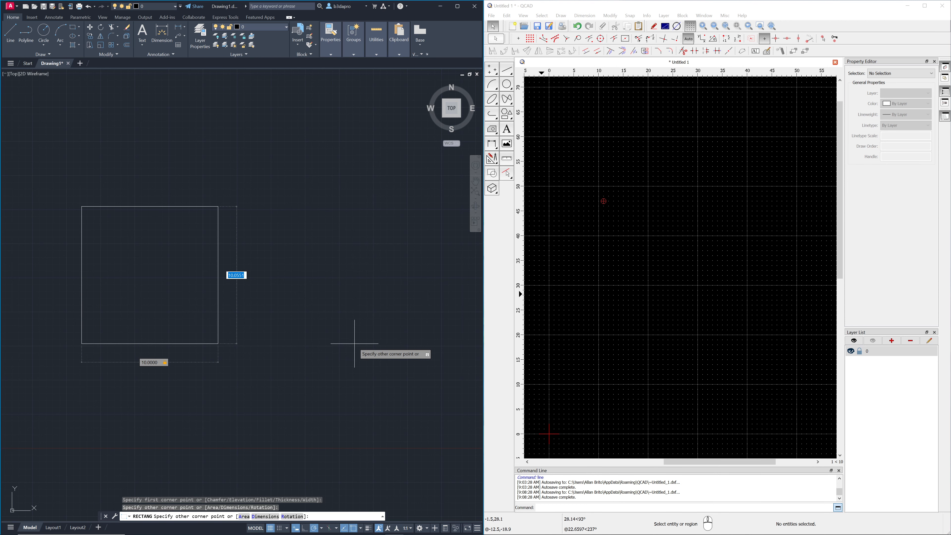
{"action": "type", "text": "5"}
{"action": "key", "text": "Return"}
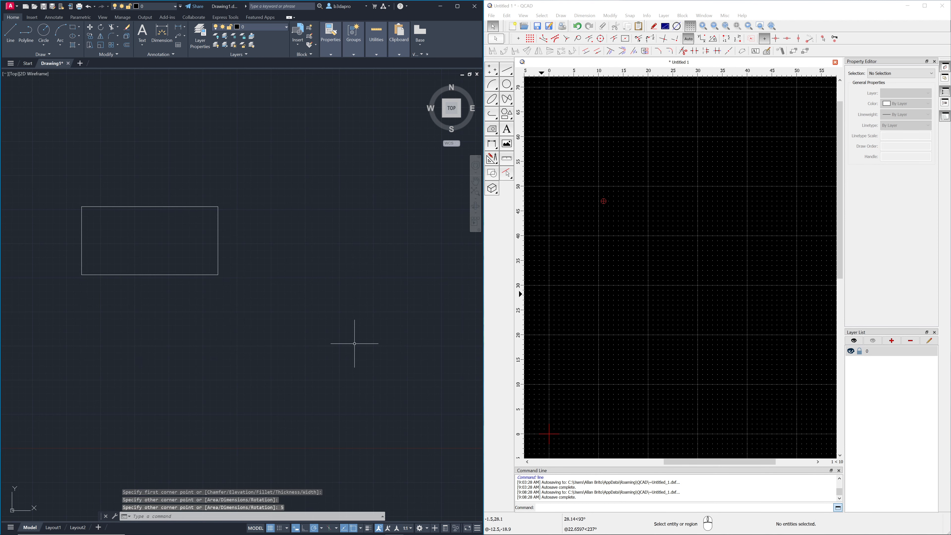
Step: Offset the rectangle inward by 0.15 to form the wall thickness
{"action": "scroll", "coordinate": [354, 344], "scroll_direction": "up", "scroll_amount": 2}
{"action": "scroll", "coordinate": [197, 261], "scroll_direction": "down", "scroll_amount": 2}
{"action": "scroll", "coordinate": [165, 255], "scroll_direction": "up", "scroll_amount": 2}
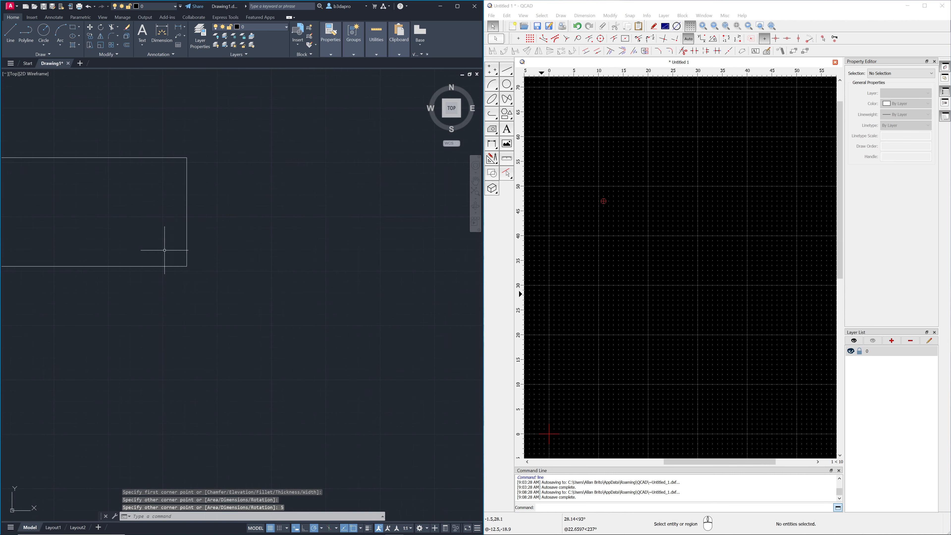
{"action": "middle_click_drag", "start_coordinate": [165, 255], "coordinate": [310, 262]}
{"action": "scroll", "coordinate": [283, 257], "scroll_direction": "up", "scroll_amount": 2}
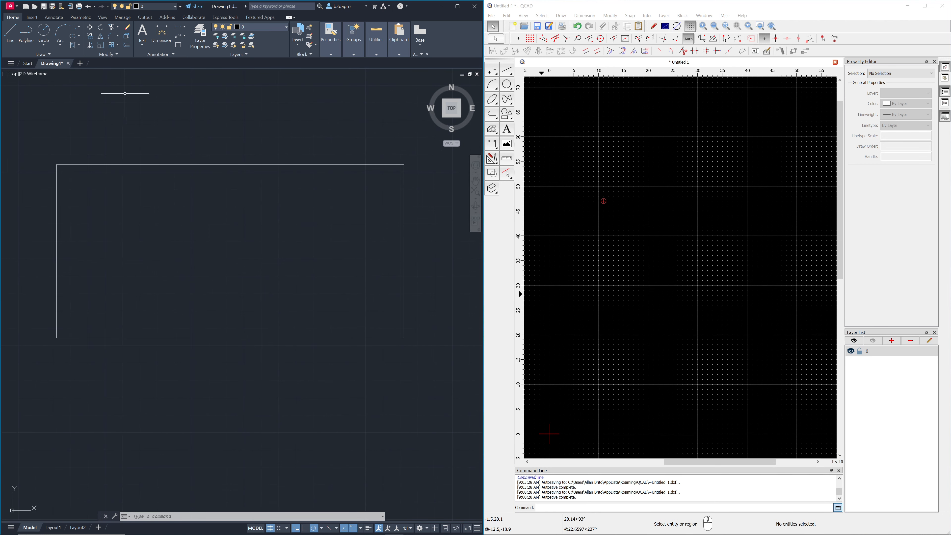
{"action": "left_click", "coordinate": [126, 45]}
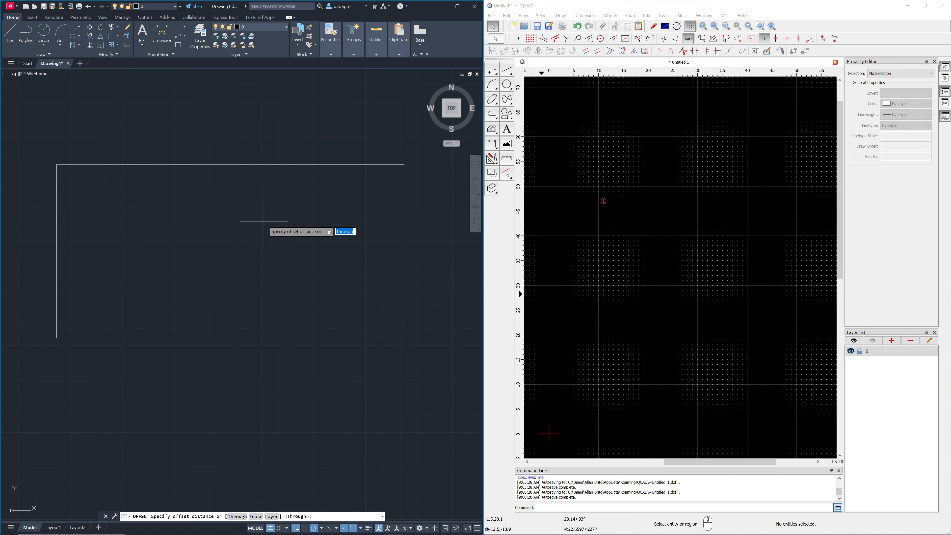
{"action": "type", "text": "0.15"}
{"action": "key", "text": "Return"}
{"action": "left_click", "coordinate": [262, 165]}
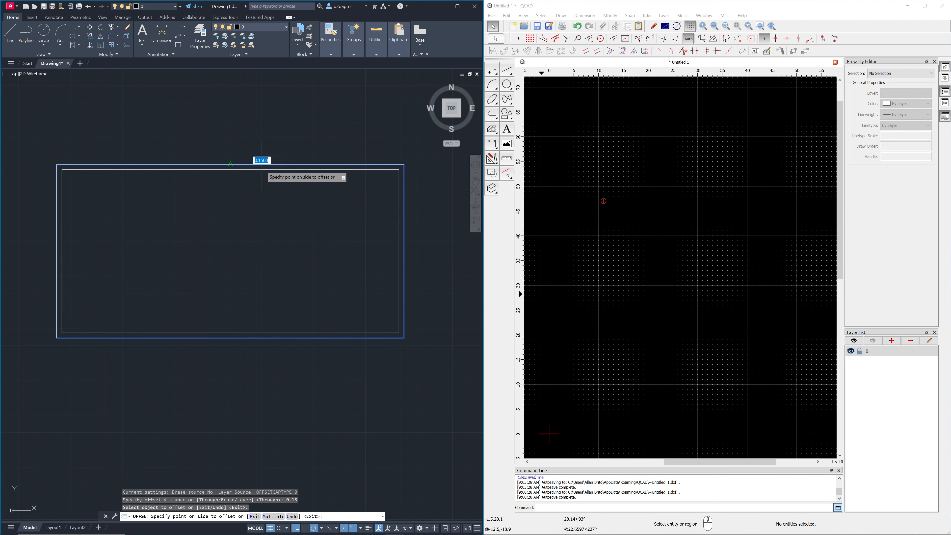
{"action": "left_click", "coordinate": [167, 234]}
Step: Draw a vertical line downward from the inner rectangle's lower-left corner with ortho mode on
{"action": "scroll", "coordinate": [234, 236], "scroll_direction": "up", "scroll_amount": 3}
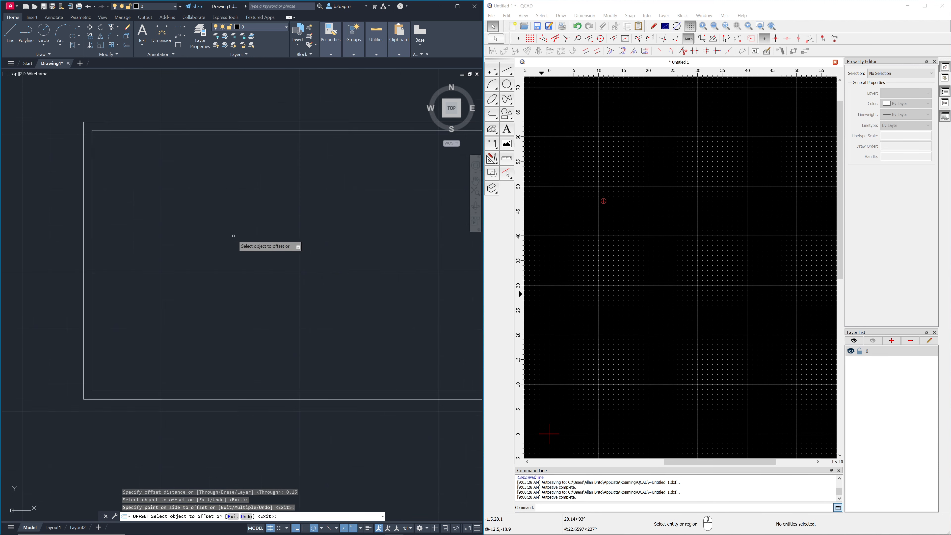
{"action": "mouse_move", "coordinate": [233, 236]}
{"action": "middle_mouse_down"}
{"action": "mouse_move", "coordinate": [208, 285]}
{"action": "mouse_move", "coordinate": [215, 249]}
{"action": "middle_mouse_up"}
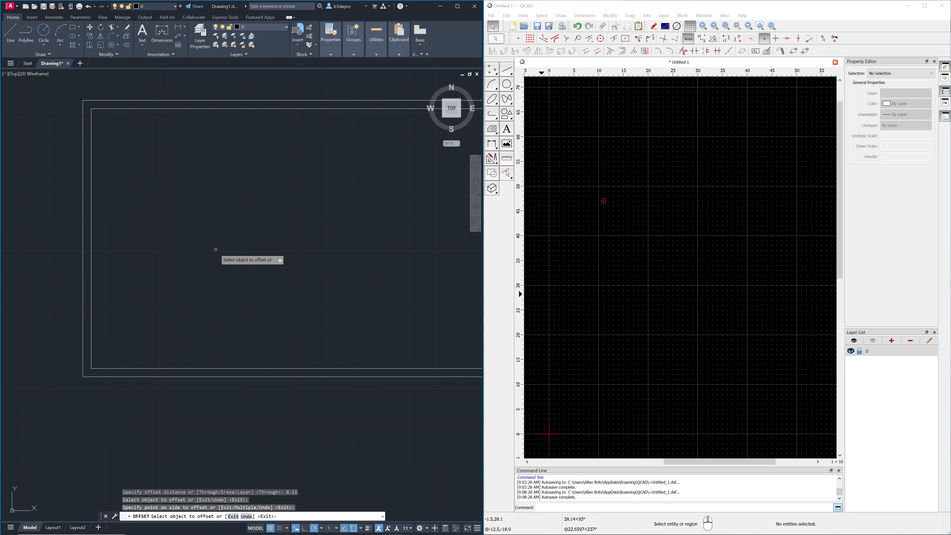
{"action": "scroll", "coordinate": [176, 323], "scroll_direction": "up", "scroll_amount": 2}
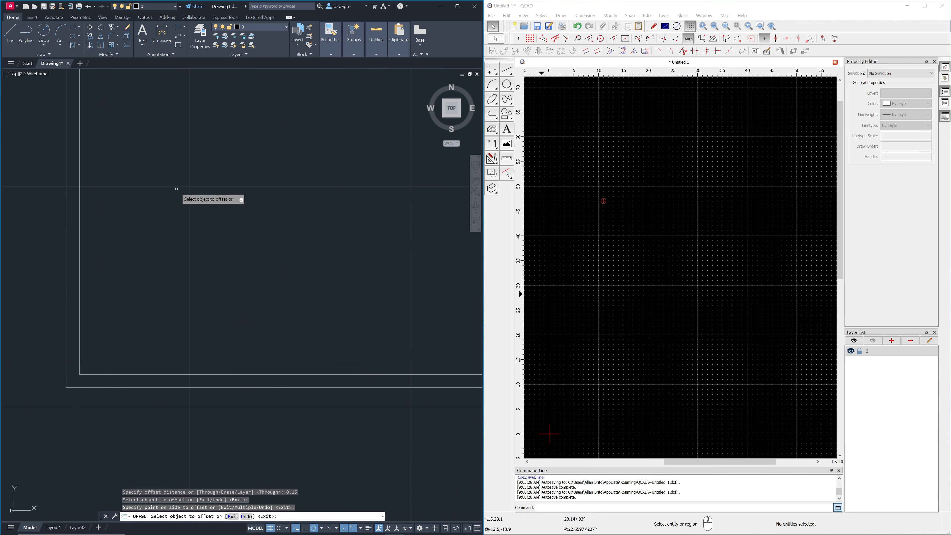
{"action": "left_click", "coordinate": [11, 34]}
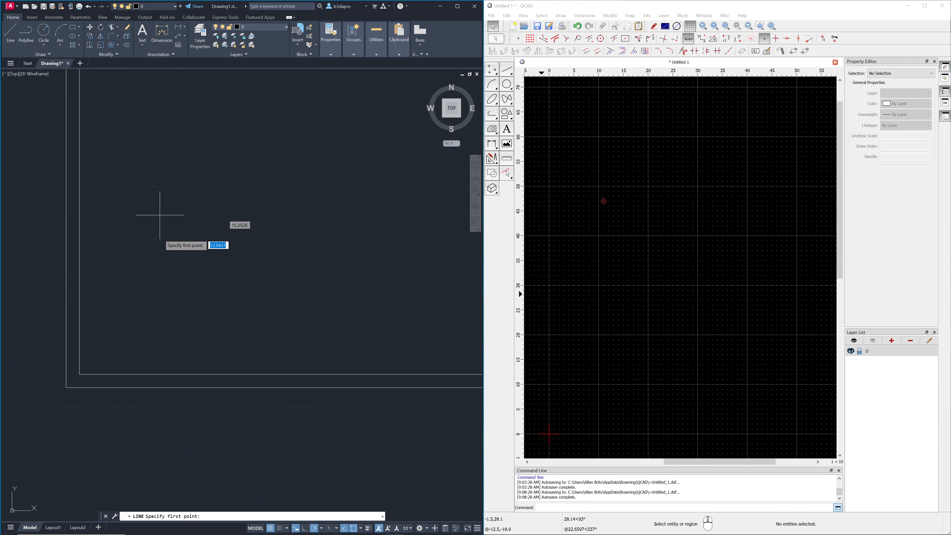
{"action": "left_click", "coordinate": [80, 374]}
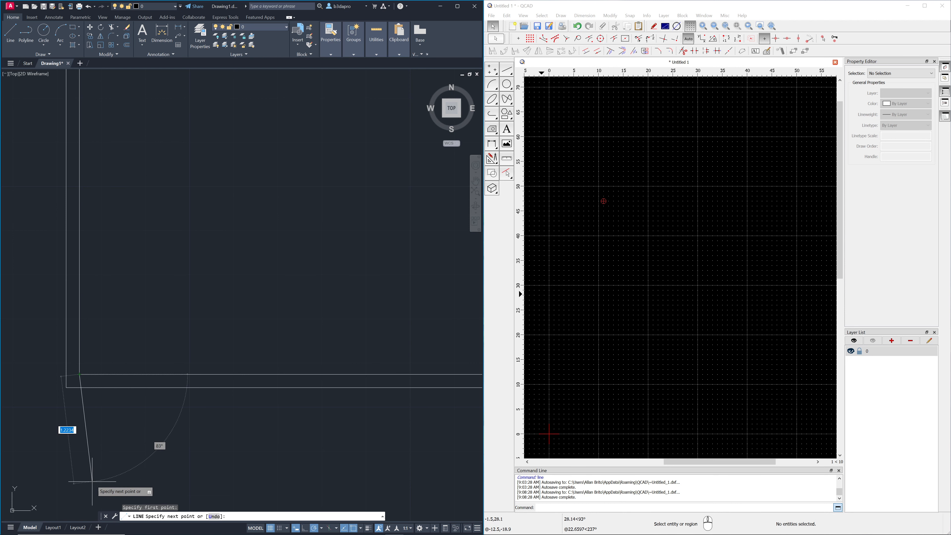
{"action": "key", "text": "F8"}
{"action": "key", "text": "Escape"}
{"action": "key", "text": "Escape"}
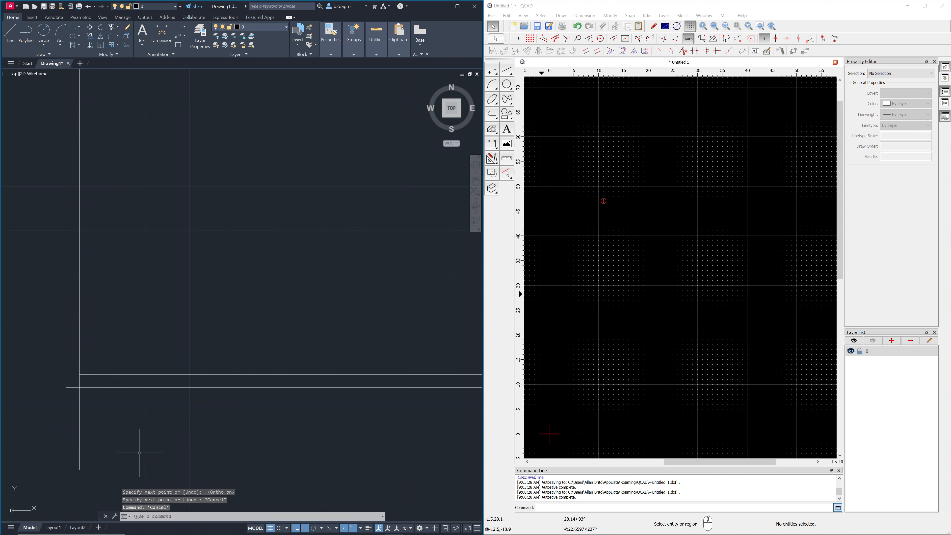
Step: Offset the vertical line 0.3 to the right to mark the first side of the door opening
{"action": "type", "text": "O"}
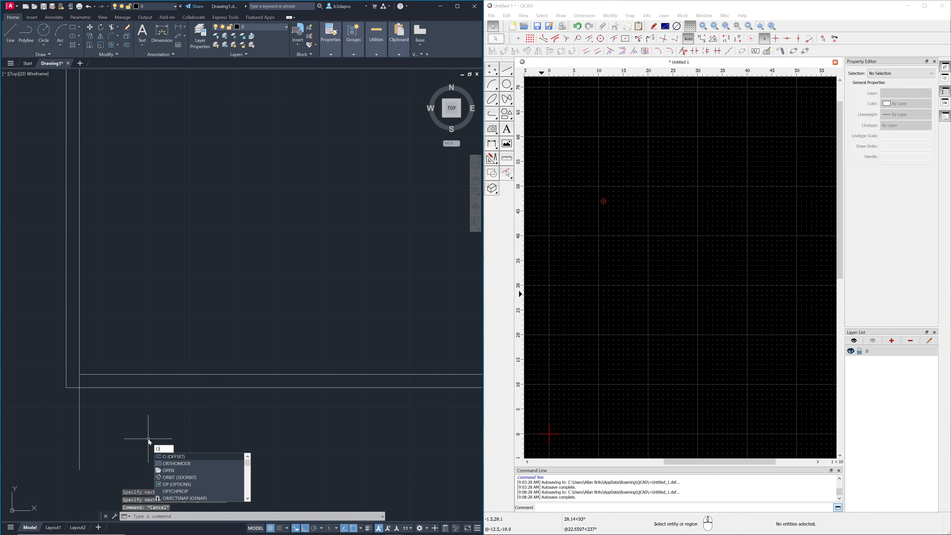
{"action": "left_click", "coordinate": [184, 456]}
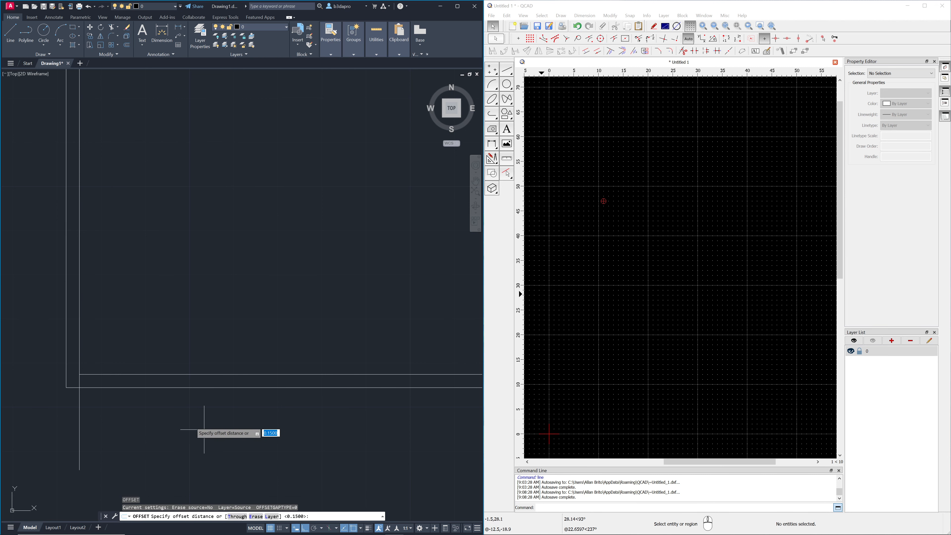
{"action": "type", "text": "0.3"}
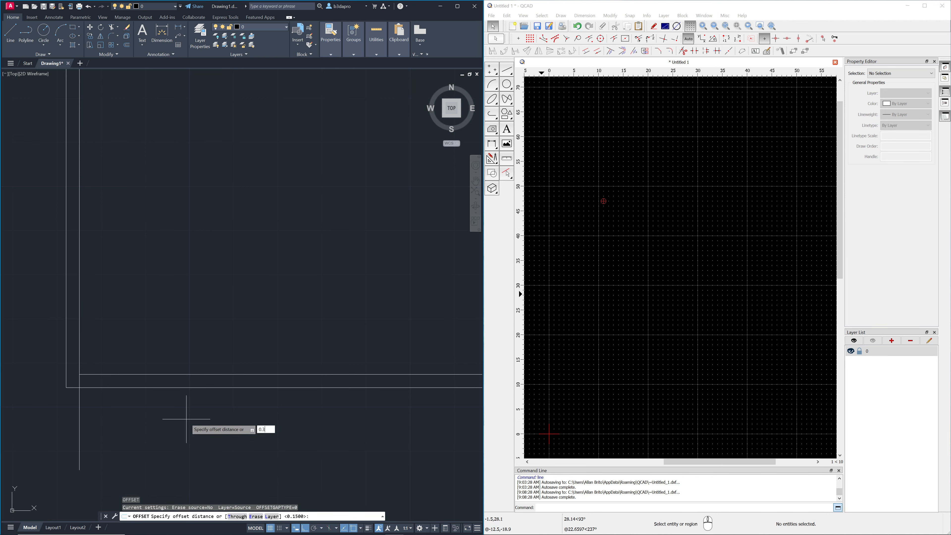
{"action": "key", "text": "Return"}
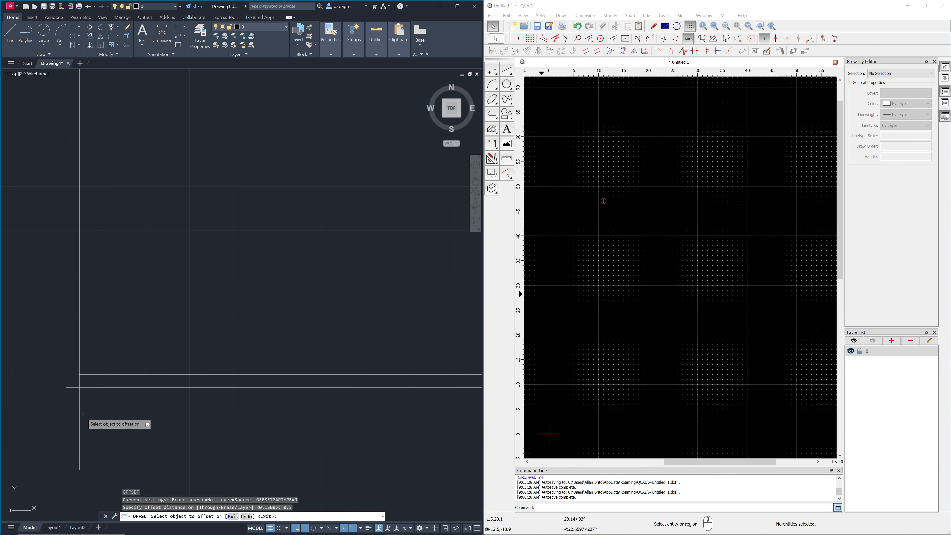
{"action": "left_click", "coordinate": [79, 419]}
{"action": "left_click", "coordinate": [141, 425]}
{"action": "key", "text": "Return"}
Step: Offset the new vertical line 0.8 to the right to mark the second side of the door opening
{"action": "key", "text": "Return"}
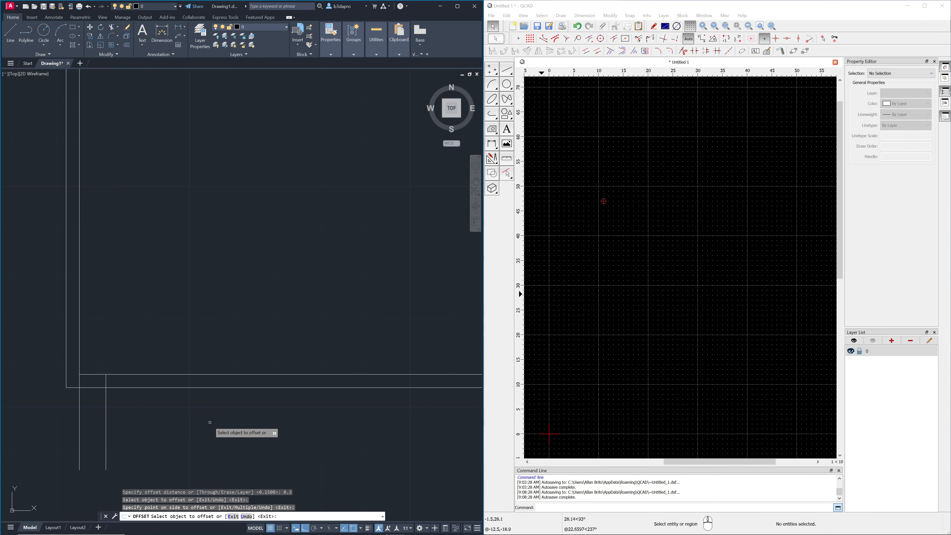
{"action": "type", "text": "0.8"}
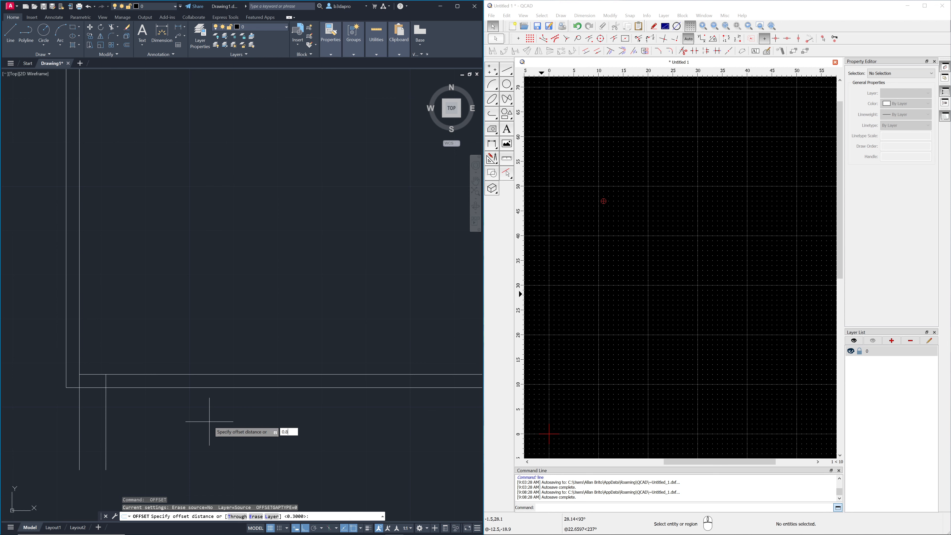
{"action": "key", "text": "Return"}
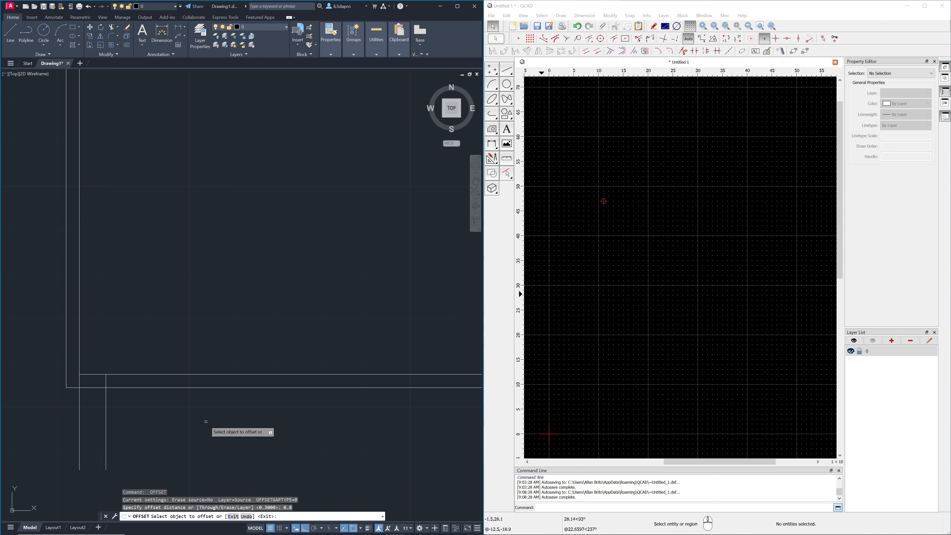
{"action": "left_click", "coordinate": [107, 426]}
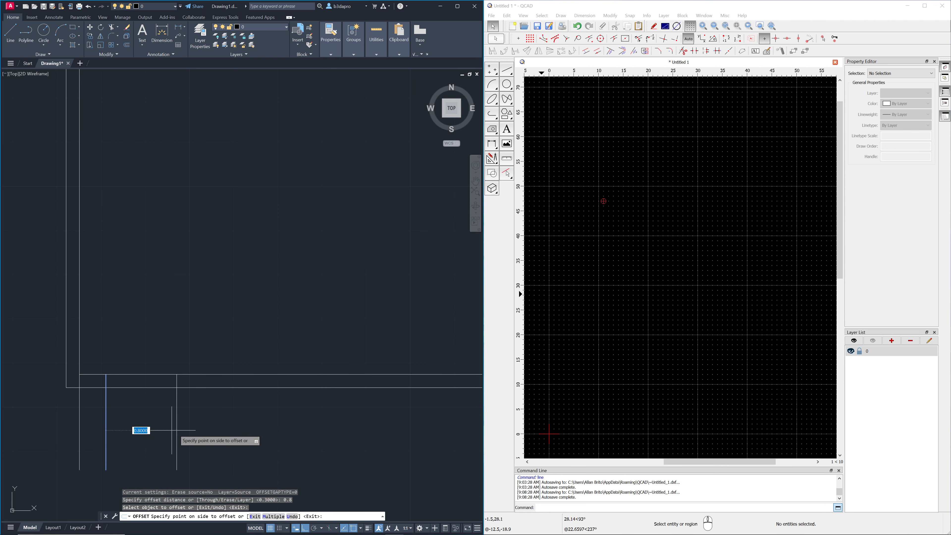
{"action": "left_click", "coordinate": [239, 419]}
{"action": "key", "text": "Escape"}
{"action": "key", "text": "Escape"}
Step: Trim the two door lines below the wall and the wall segments between them to cut the door opening
{"action": "type", "text": "t"}
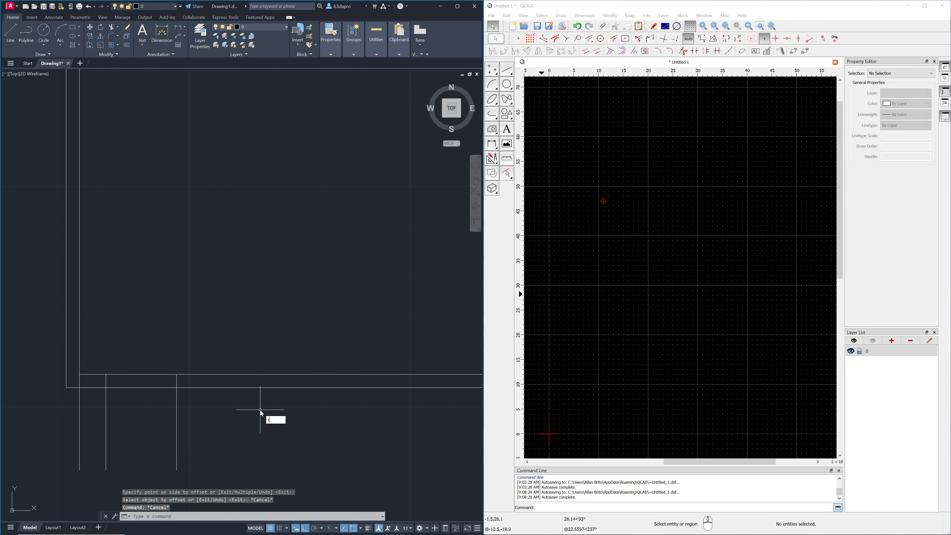
{"action": "left_click", "coordinate": [289, 429]}
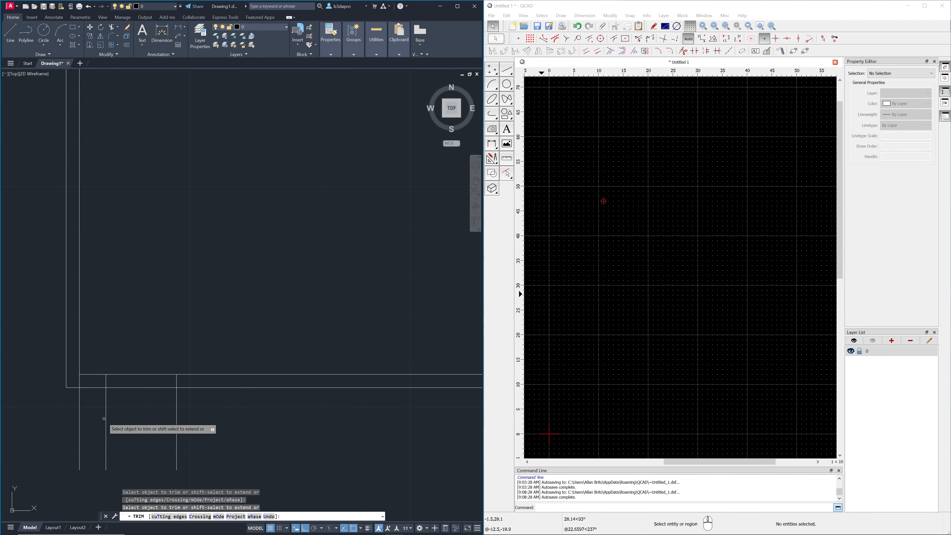
{"action": "left_click", "coordinate": [106, 420]}
{"action": "left_click", "coordinate": [176, 400]}
{"action": "left_click", "coordinate": [159, 387]}
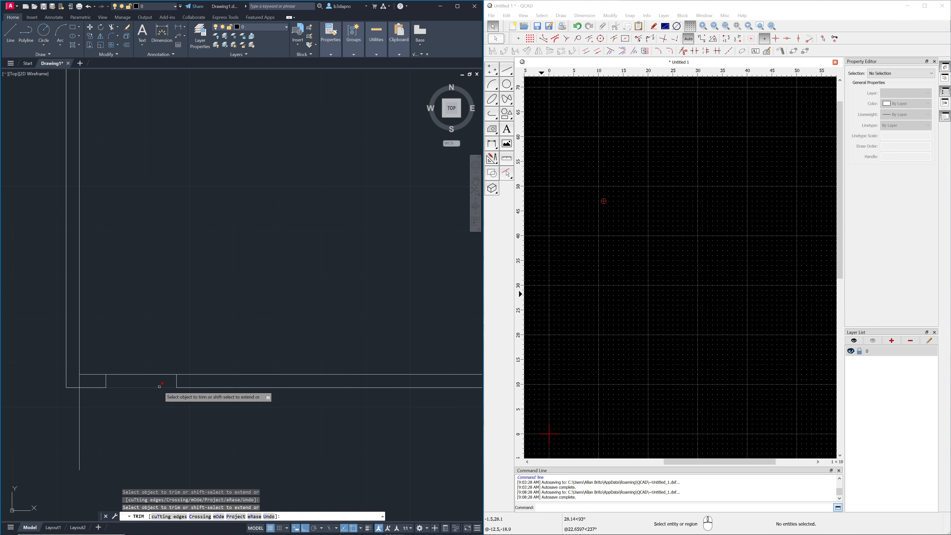
{"action": "left_click", "coordinate": [157, 374]}
Step: Delete the leftover vertical construction line at the inner lower-left corner
{"action": "left_click", "coordinate": [81, 405]}
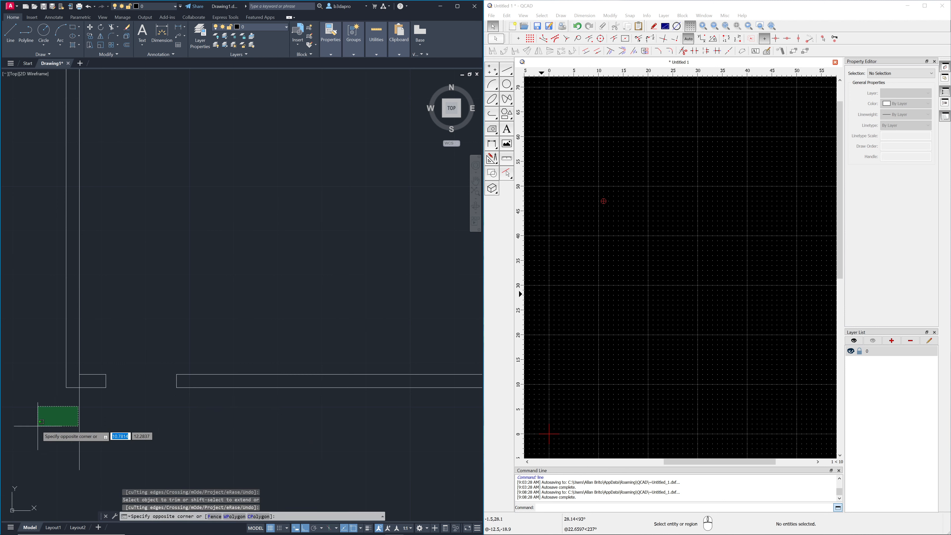
{"action": "key", "text": "Escape"}
{"action": "left_click", "coordinate": [59, 433]}
{"action": "key", "text": "Delete"}
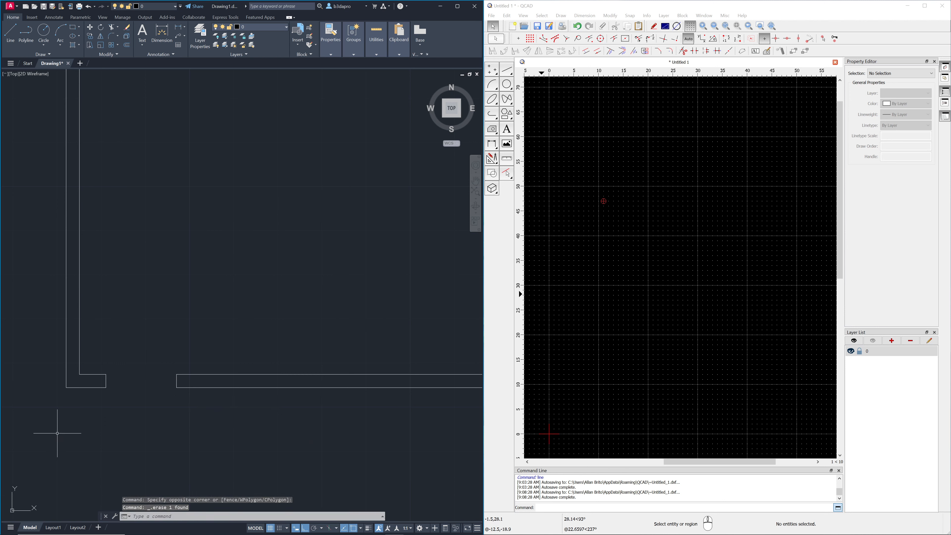
{"action": "scroll", "coordinate": [212, 250], "scroll_direction": "down", "scroll_amount": 3}
{"action": "scroll", "coordinate": [291, 220], "scroll_direction": "up", "scroll_amount": 2}
{"action": "middle_click_drag", "start_coordinate": [291, 220], "coordinate": [279, 246]}
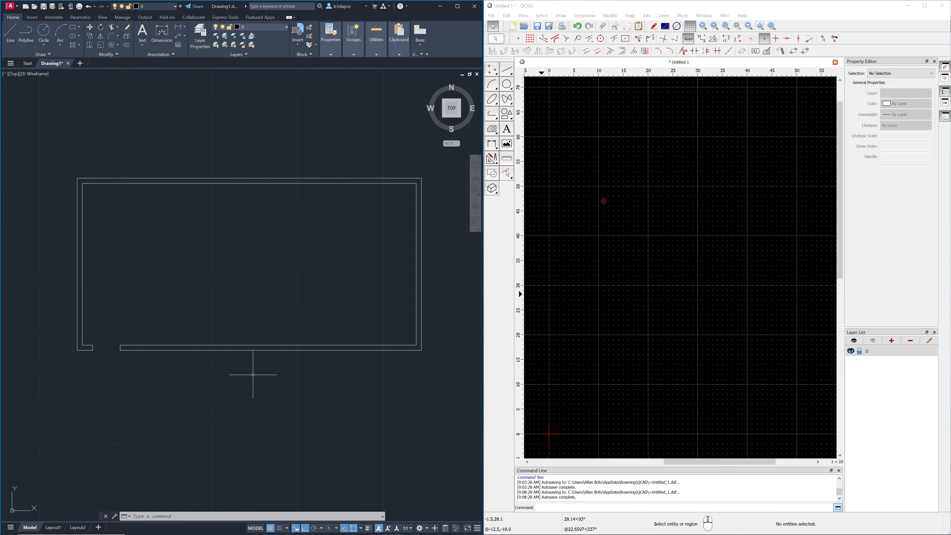
{"action": "middle_click_drag", "start_coordinate": [253, 376], "coordinate": [246, 383]}
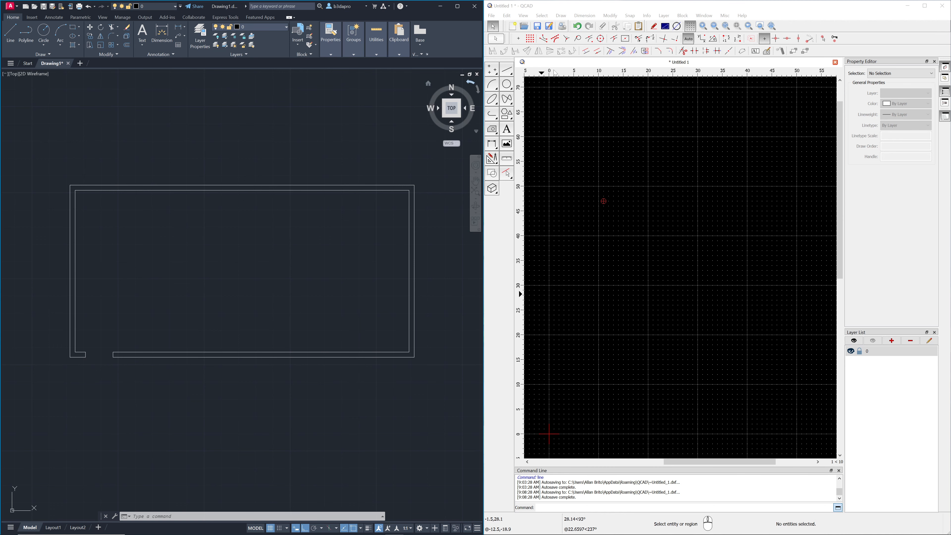
Step: Switch to QCAD and place a 10 by 5 rectangle by its Top Left reference point at about (17, 49.4)
{"action": "left_click", "coordinate": [652, 6]}
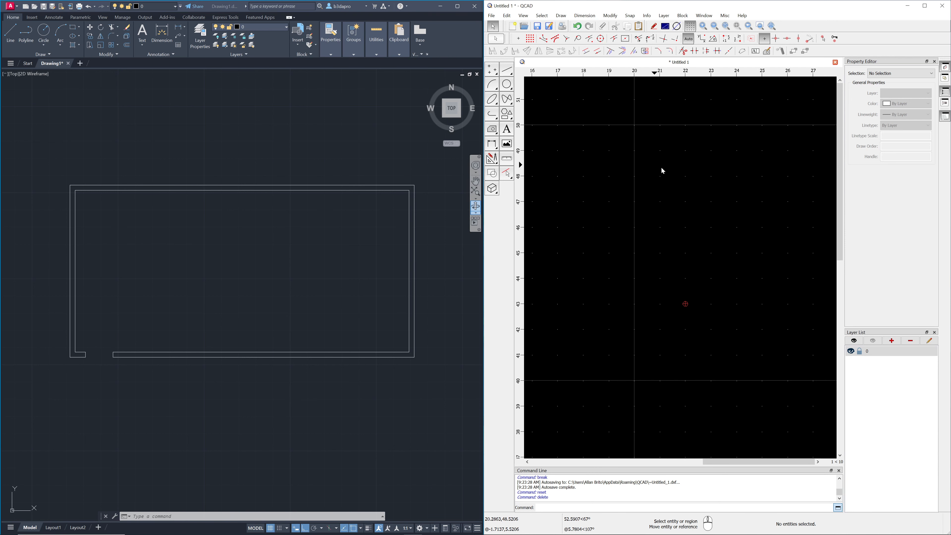
{"action": "left_click", "coordinate": [506, 114]}
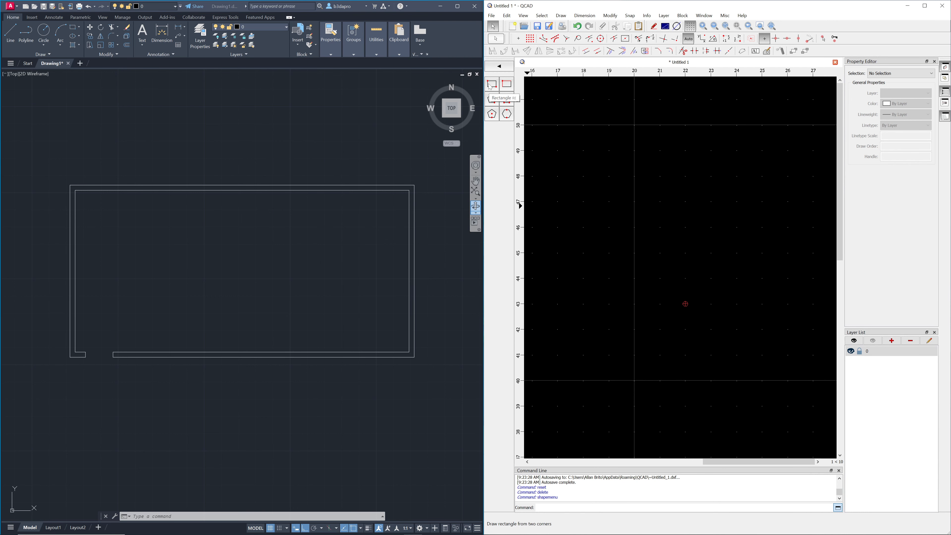
{"action": "left_click", "coordinate": [506, 85]}
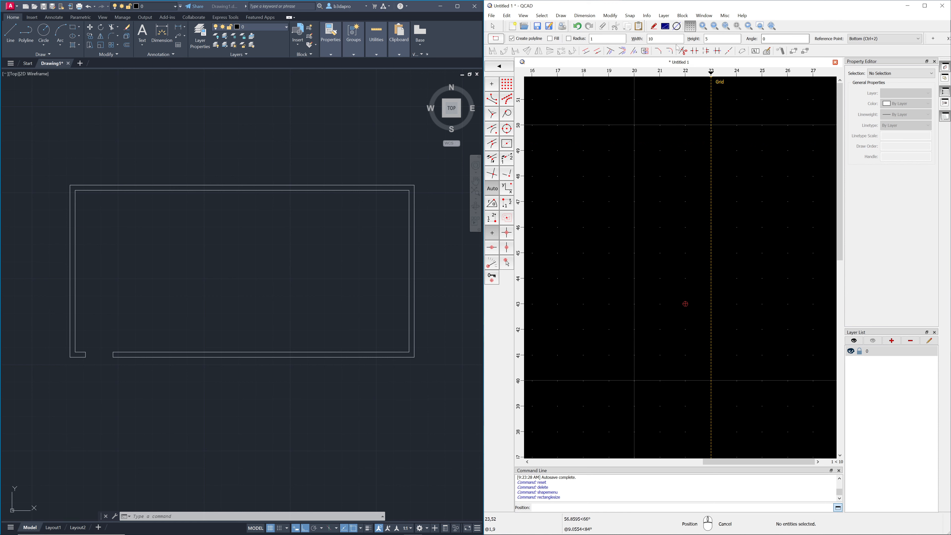
{"action": "left_click", "coordinate": [660, 39]}
{"action": "left_click", "coordinate": [877, 42]}
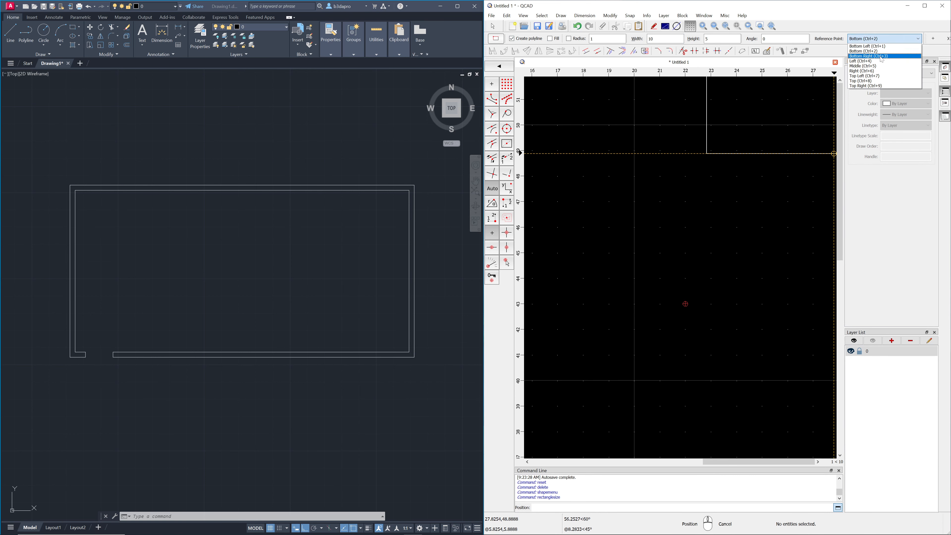
{"action": "left_click", "coordinate": [875, 75]}
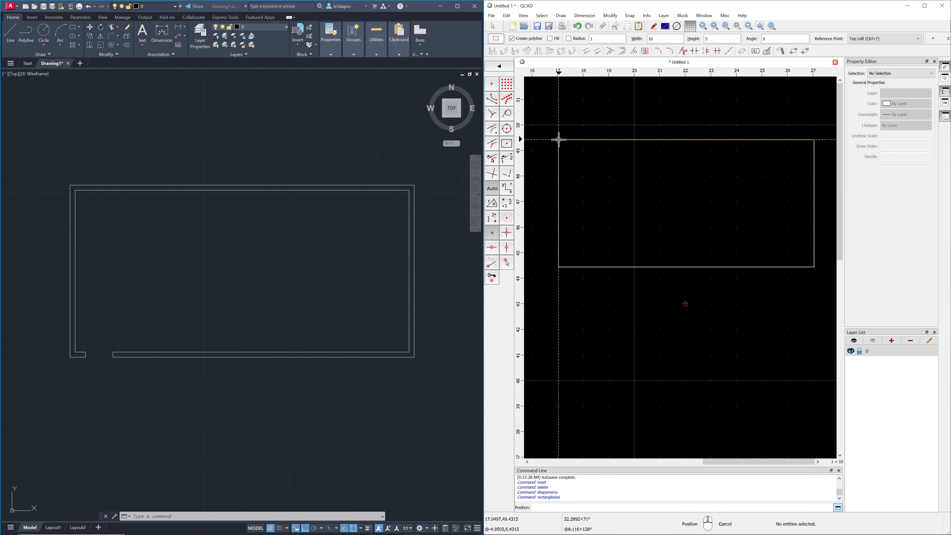
{"action": "left_click", "coordinate": [558, 140]}
{"action": "right_click", "coordinate": [631, 203]}
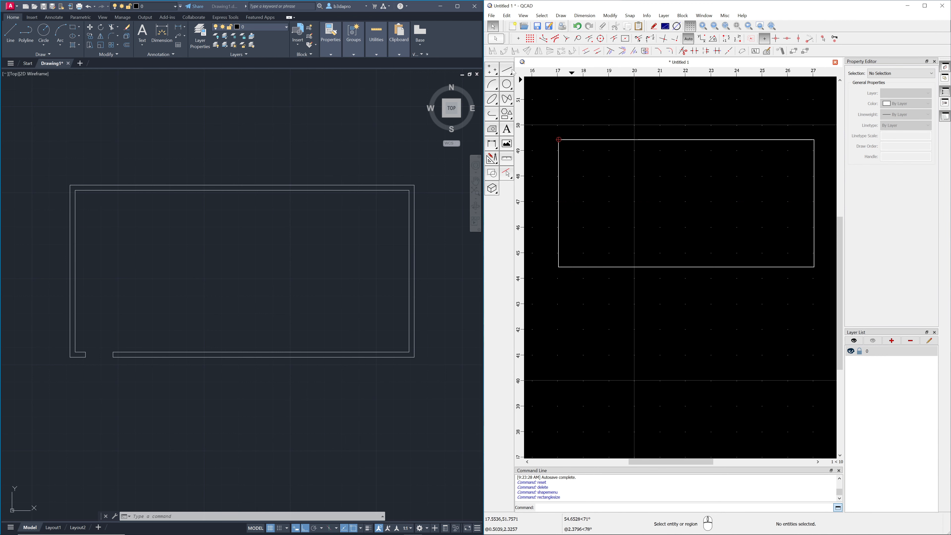
{"action": "left_click", "coordinate": [506, 113]}
{"action": "left_click", "coordinate": [506, 84]}
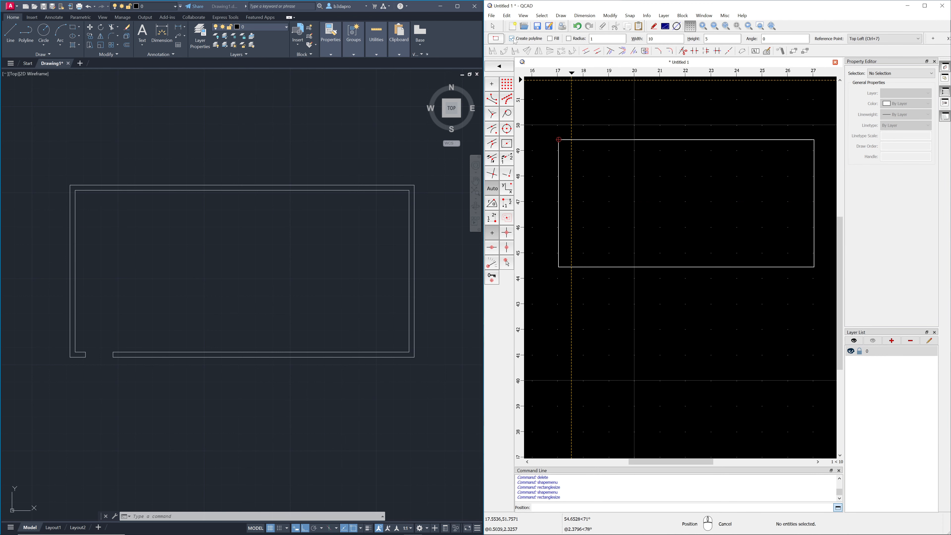
{"action": "left_click", "coordinate": [500, 66]}
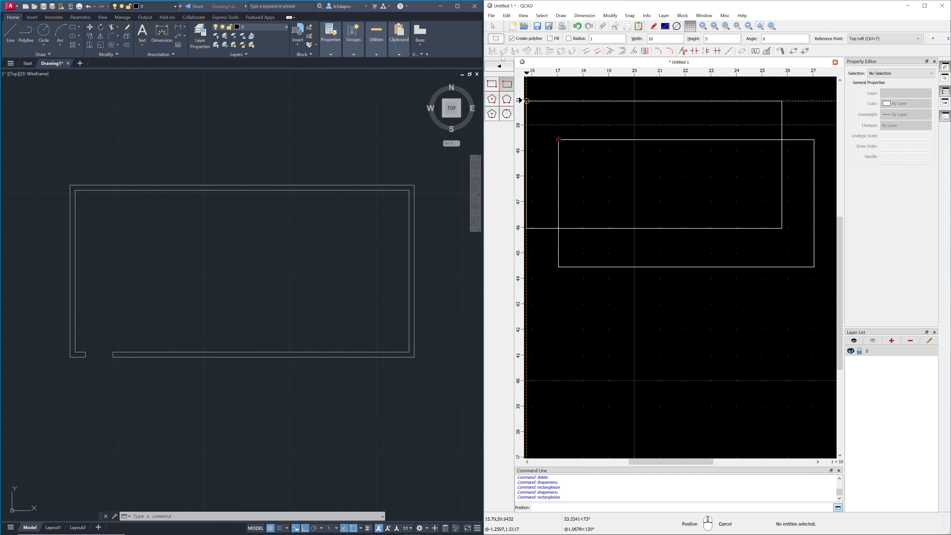
{"action": "right_click", "coordinate": [676, 120]}
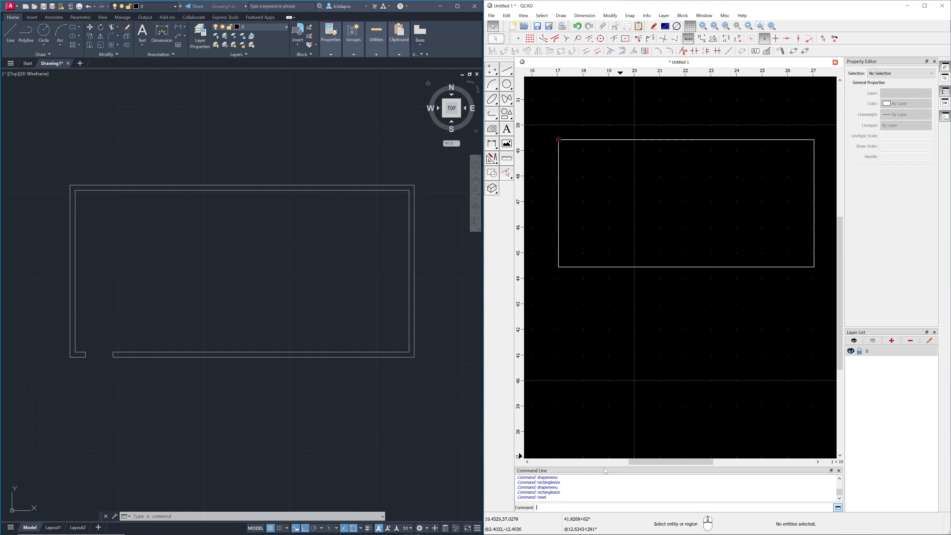
Step: Offset all four sides of the rectangle 0.15 inward to form the inner wall lines
{"action": "left_click", "coordinate": [587, 54]}
{"action": "left_click_drag", "start_coordinate": [539, 39], "coordinate": [533, 39]}
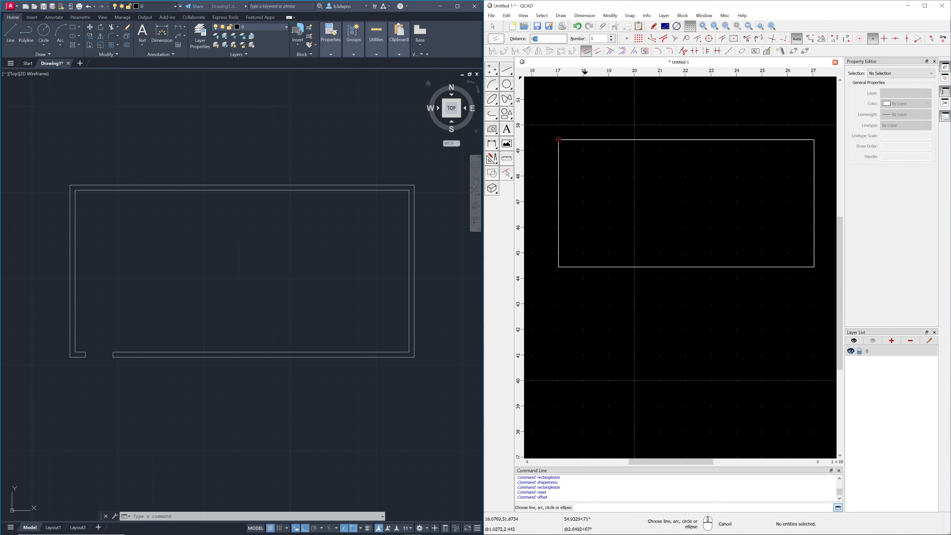
{"action": "type", "text": "15"}
{"action": "left_click", "coordinate": [677, 143]}
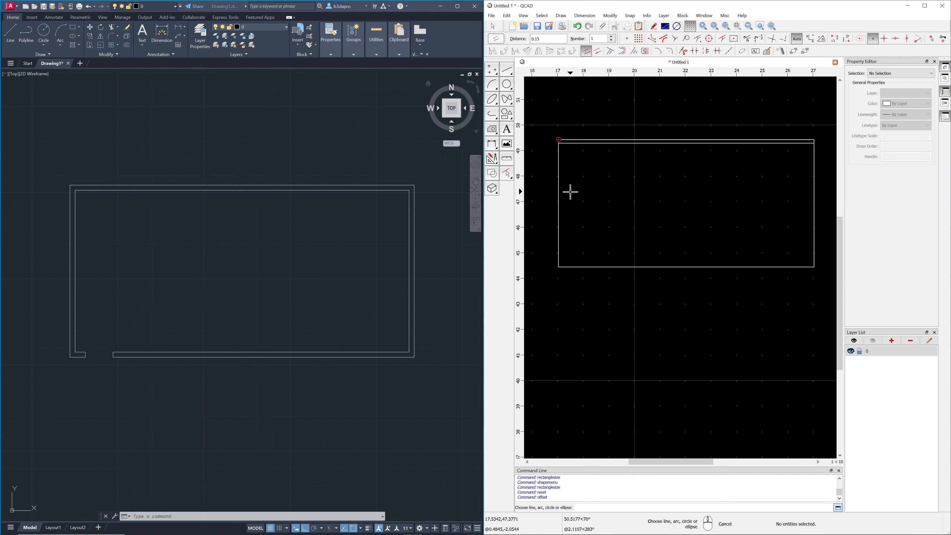
{"action": "left_click", "coordinate": [564, 192]}
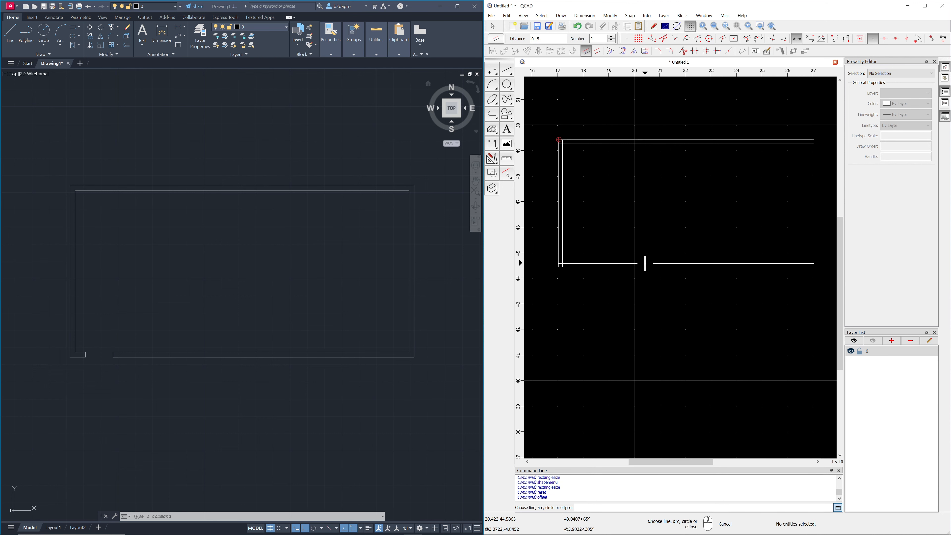
{"action": "left_click", "coordinate": [645, 264]}
{"action": "left_click", "coordinate": [811, 194]}
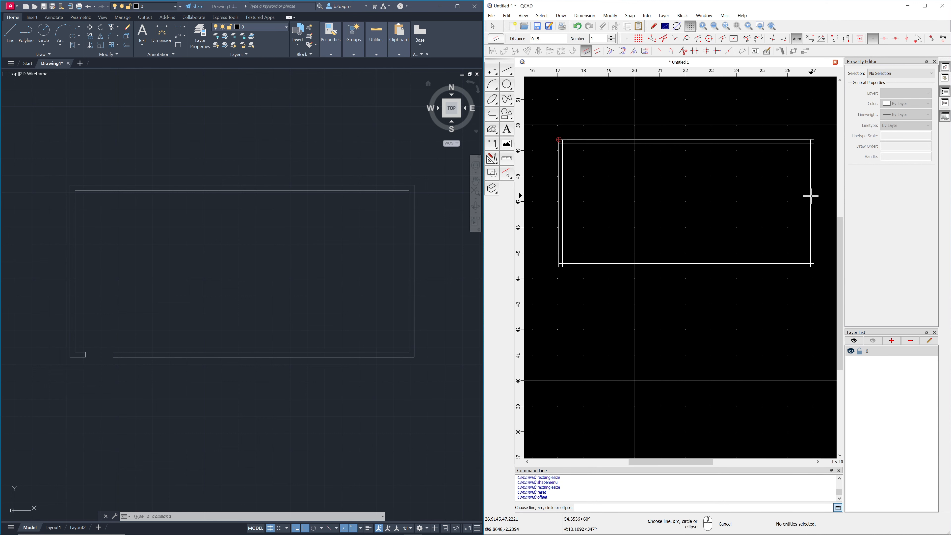
{"action": "key", "text": "Escape"}
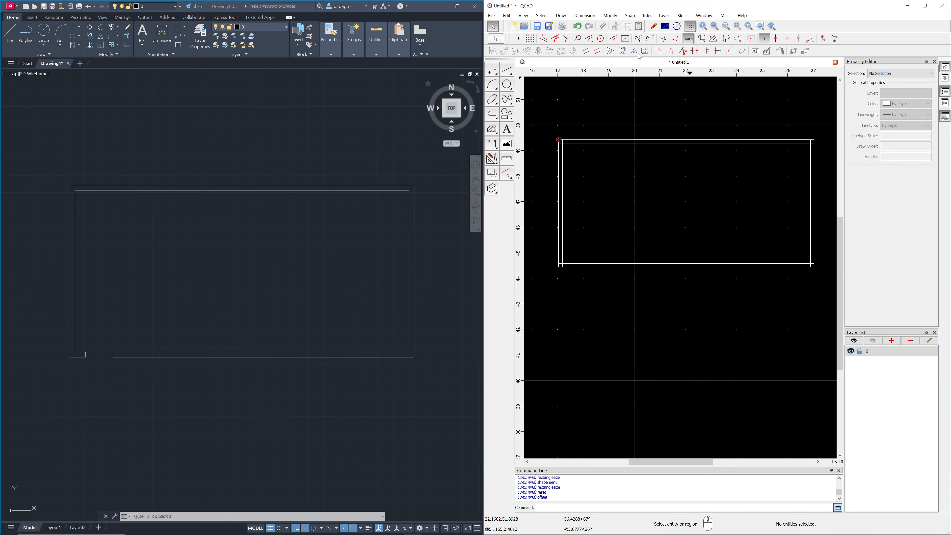
Step: Trim the crossing inner wall lines to each other at the upper-left and lower-left inner corners
{"action": "left_click", "coordinate": [622, 50]}
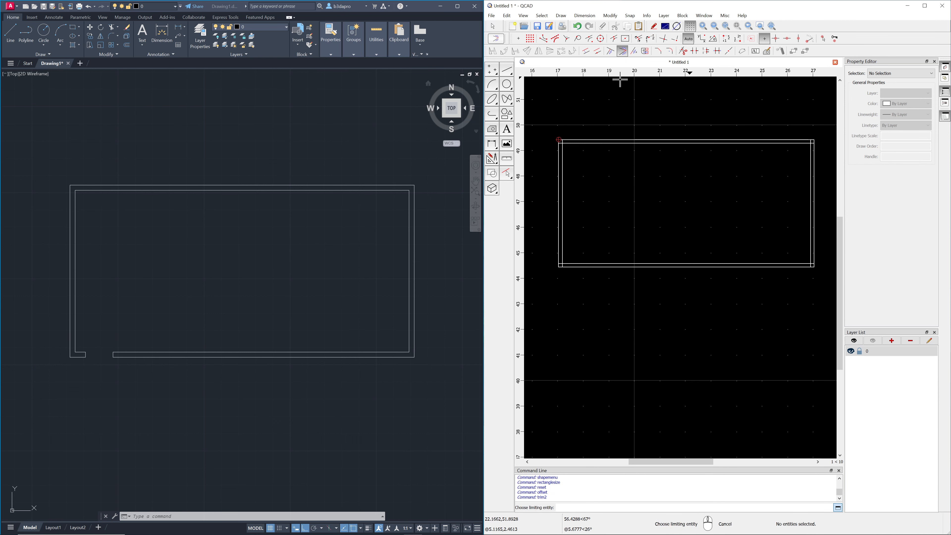
{"action": "scroll", "coordinate": [584, 165], "scroll_direction": "up", "scroll_amount": 3}
{"action": "middle_click_drag", "start_coordinate": [562, 148], "coordinate": [599, 197]}
{"action": "left_click", "coordinate": [585, 196]}
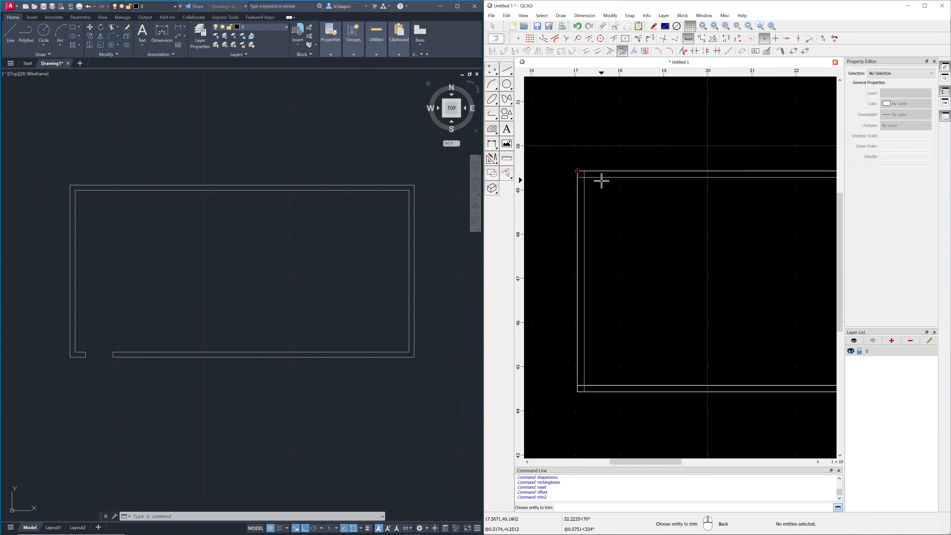
{"action": "left_click", "coordinate": [601, 179]}
{"action": "left_click", "coordinate": [584, 366]}
{"action": "left_click", "coordinate": [596, 385]}
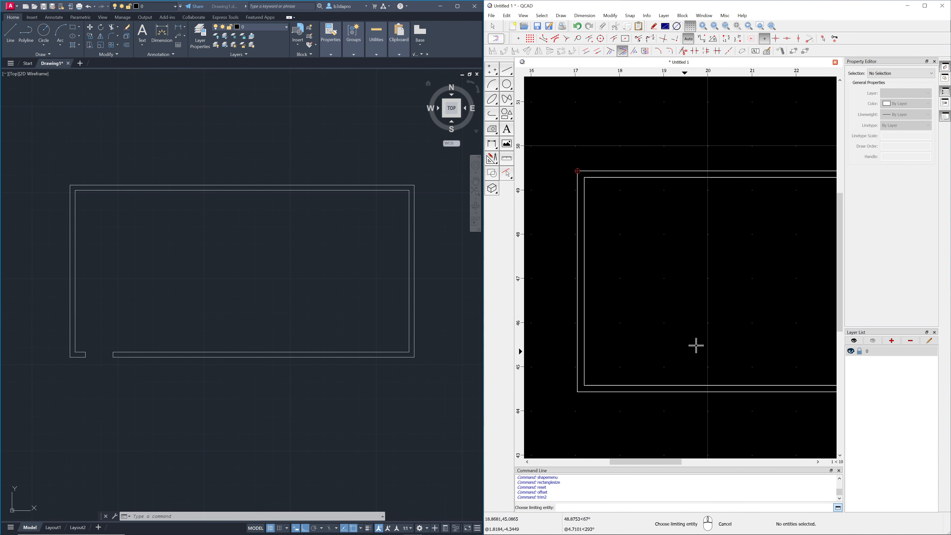
Step: Trim the crossing inner wall lines to each other at the upper-right and lower-right inner corners
{"action": "middle_click_drag", "start_coordinate": [745, 306], "coordinate": [623, 308]}
{"action": "middle_click_drag", "start_coordinate": [768, 240], "coordinate": [608, 270]}
{"action": "left_click", "coordinate": [702, 210]}
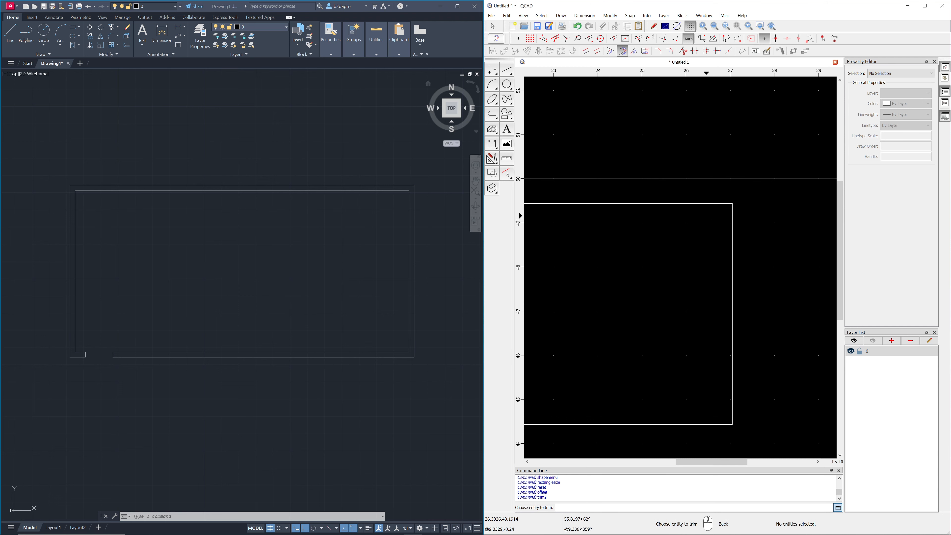
{"action": "left_click", "coordinate": [723, 229]}
{"action": "left_click", "coordinate": [706, 415]}
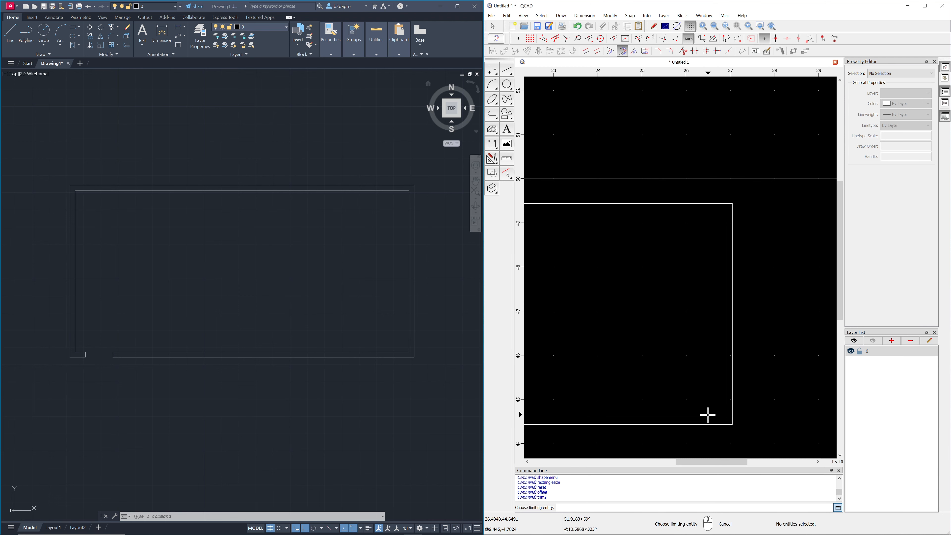
{"action": "left_click", "coordinate": [719, 396]}
Step: Draw a vertical construction line about 1.8 long downward from the inner lower-left corner of the walls
{"action": "scroll", "coordinate": [596, 279], "scroll_direction": "down", "scroll_amount": 2}
{"action": "scroll", "coordinate": [736, 221], "scroll_direction": "down", "scroll_amount": 1}
{"action": "scroll", "coordinate": [653, 223], "scroll_direction": "up", "scroll_amount": 1}
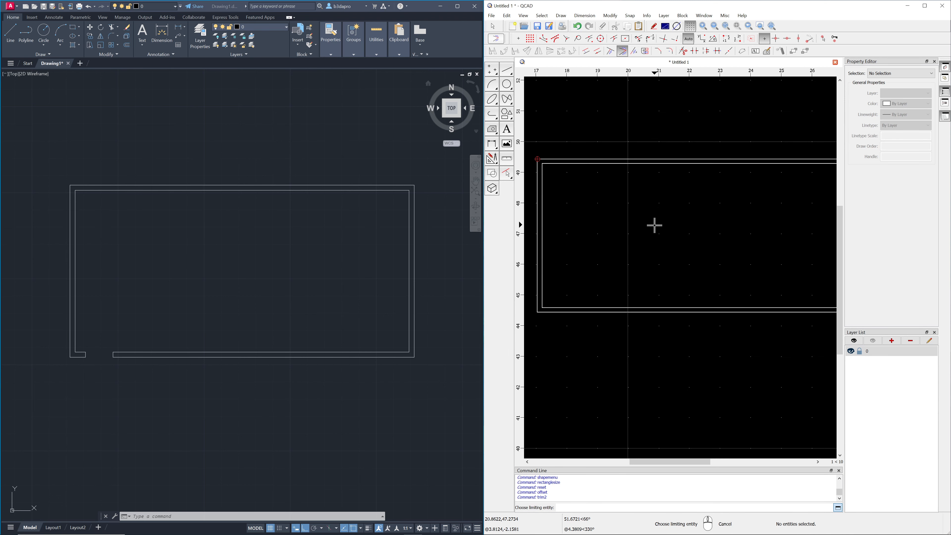
{"action": "middle_click_drag", "start_coordinate": [653, 222], "coordinate": [691, 172]}
{"action": "scroll", "coordinate": [647, 204], "scroll_direction": "up", "scroll_amount": 5}
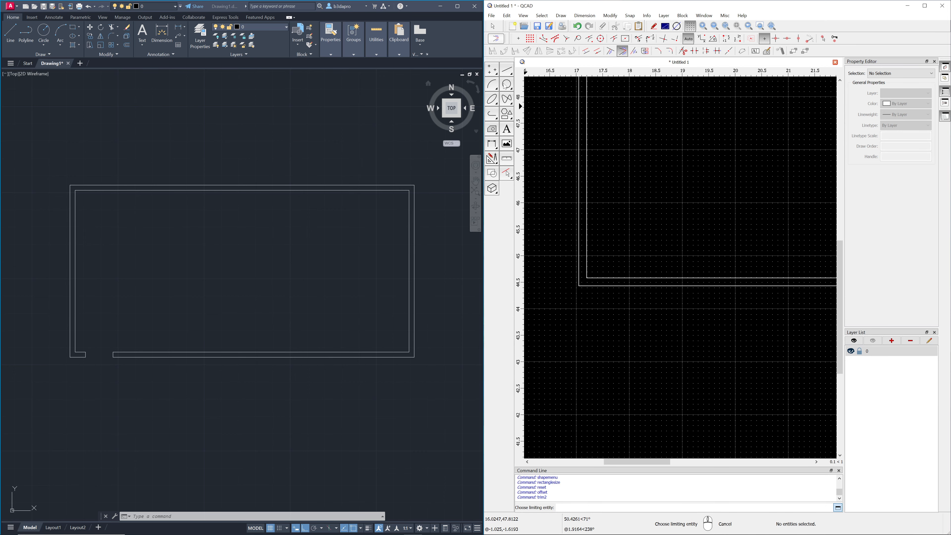
{"action": "left_click", "coordinate": [507, 69]}
{"action": "left_click", "coordinate": [492, 84]}
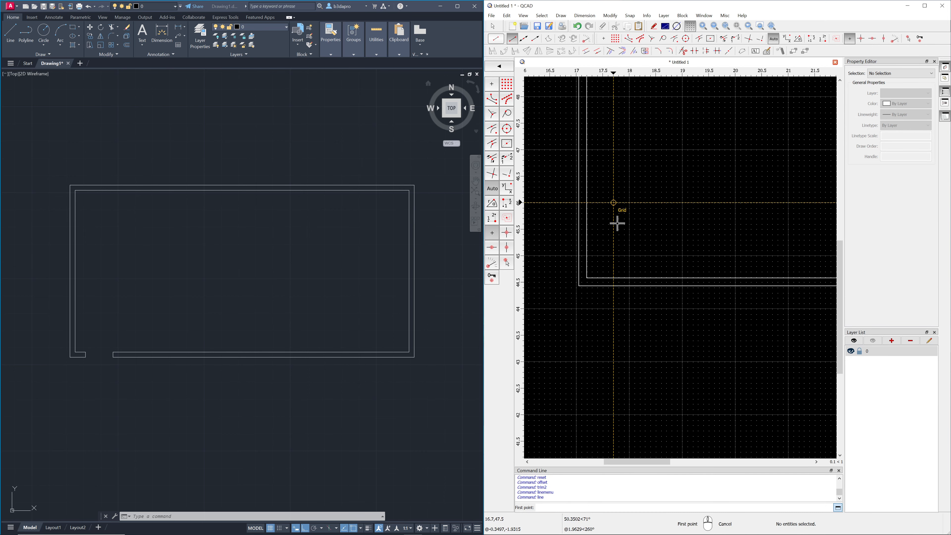
{"action": "left_click", "coordinate": [586, 278]}
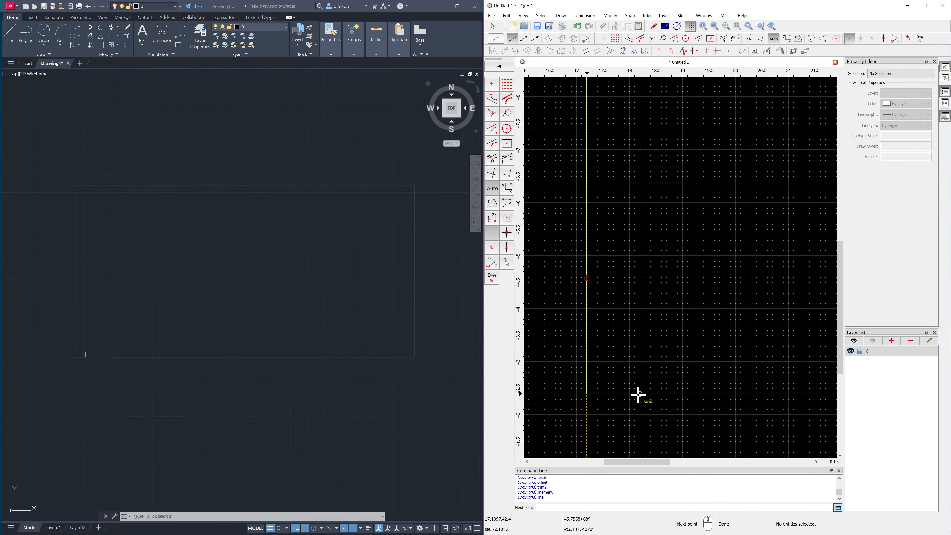
{"action": "left_click", "coordinate": [587, 372]}
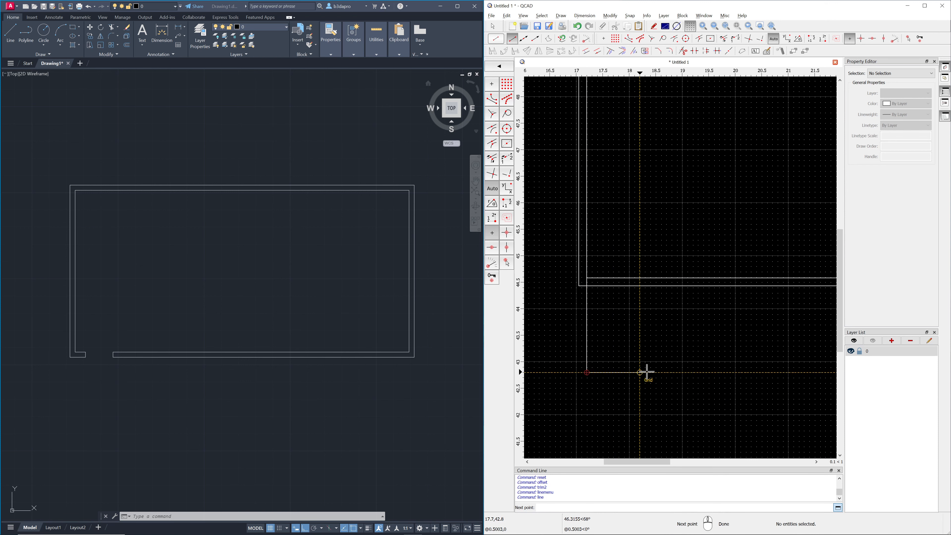
{"action": "right_click", "coordinate": [666, 373]}
Step: Offset the vertical construction line 0.3 to the right, and offset that copy a further 0.8 to mark both door sides
{"action": "middle_click_drag", "start_coordinate": [652, 314], "coordinate": [633, 293]}
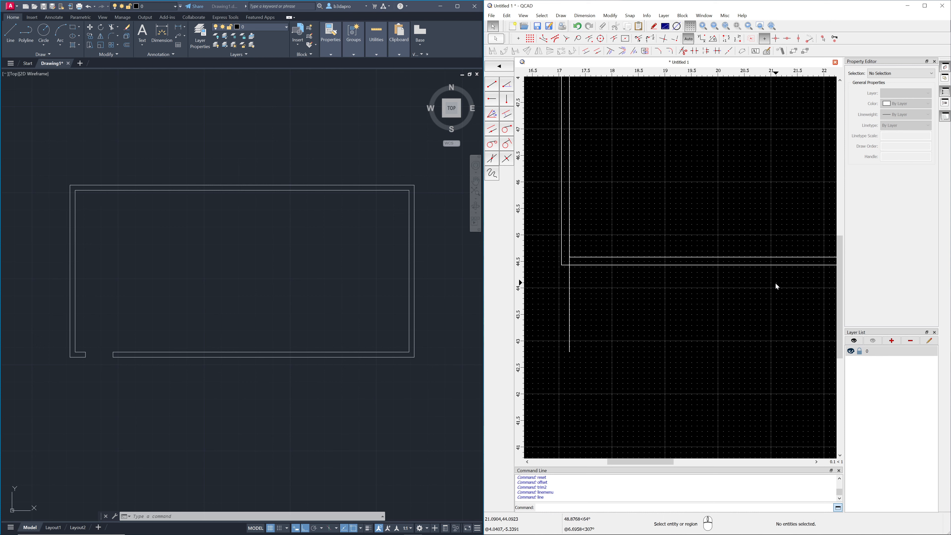
{"action": "left_click", "coordinate": [586, 52]}
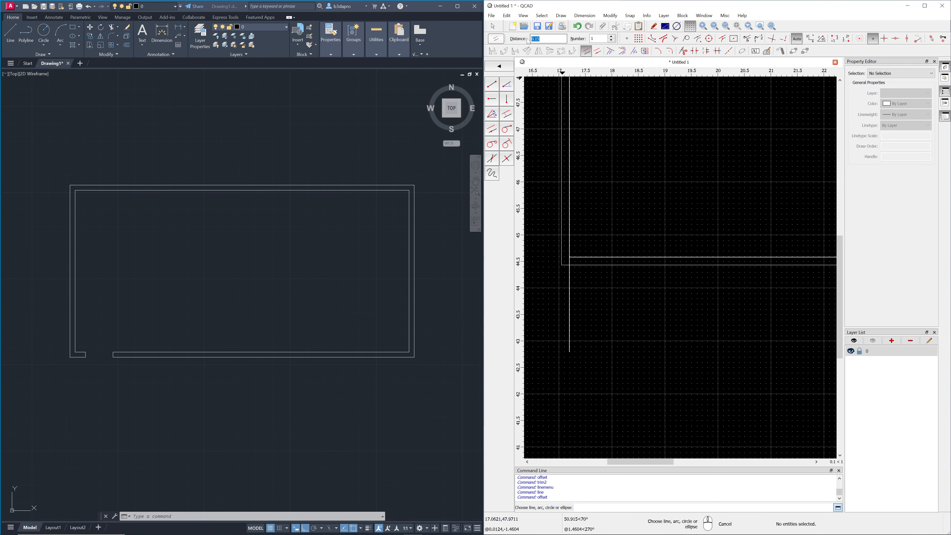
{"action": "type", "text": "0.3"}
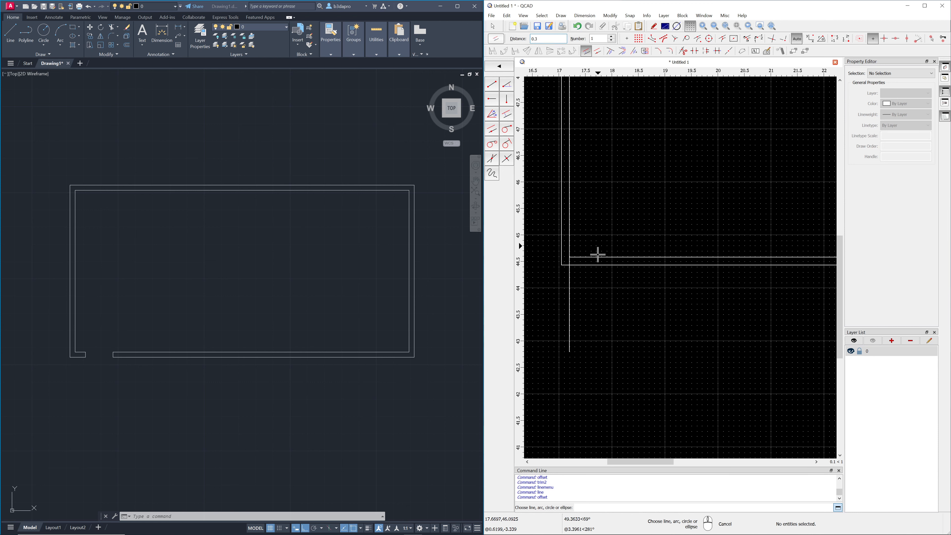
{"action": "left_click", "coordinate": [572, 311]}
{"action": "type", "text": "8"}
{"action": "left_click", "coordinate": [628, 319]}
{"action": "right_click", "coordinate": [628, 321]}
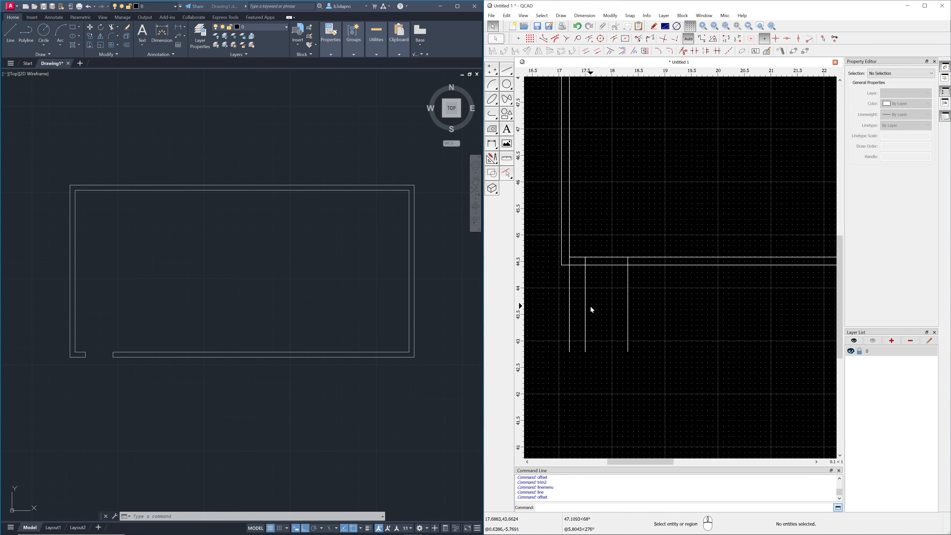
Step: Delete the original vertical construction line at the inner lower-left corner
{"action": "left_click", "coordinate": [570, 302]}
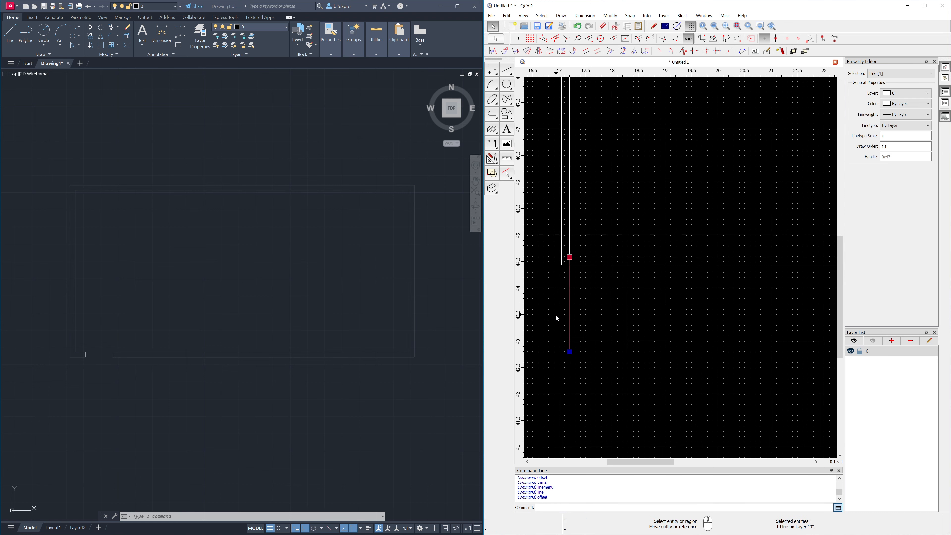
{"action": "key", "text": "Delete"}
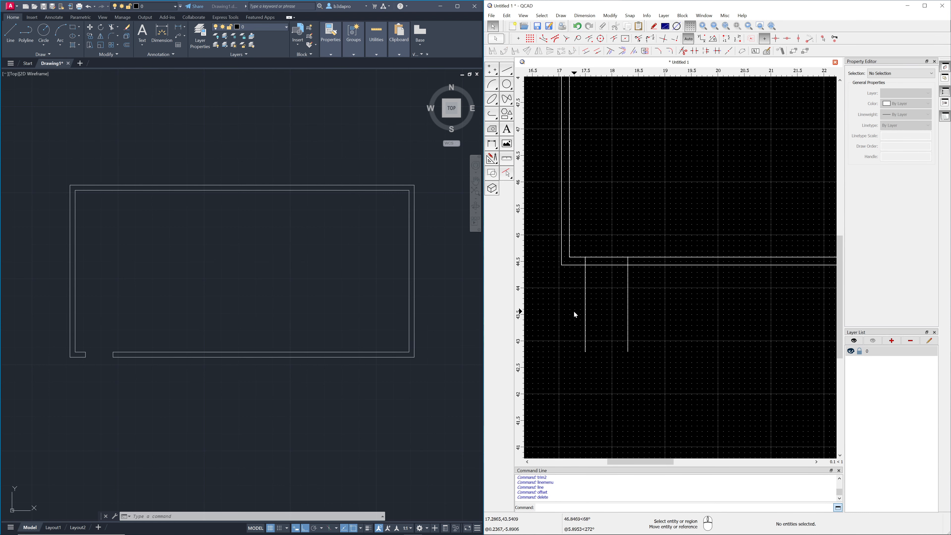
Step: Explode the outer rectangle polyline into separate lines
{"action": "scroll", "coordinate": [589, 295], "scroll_direction": "up", "scroll_amount": 4}
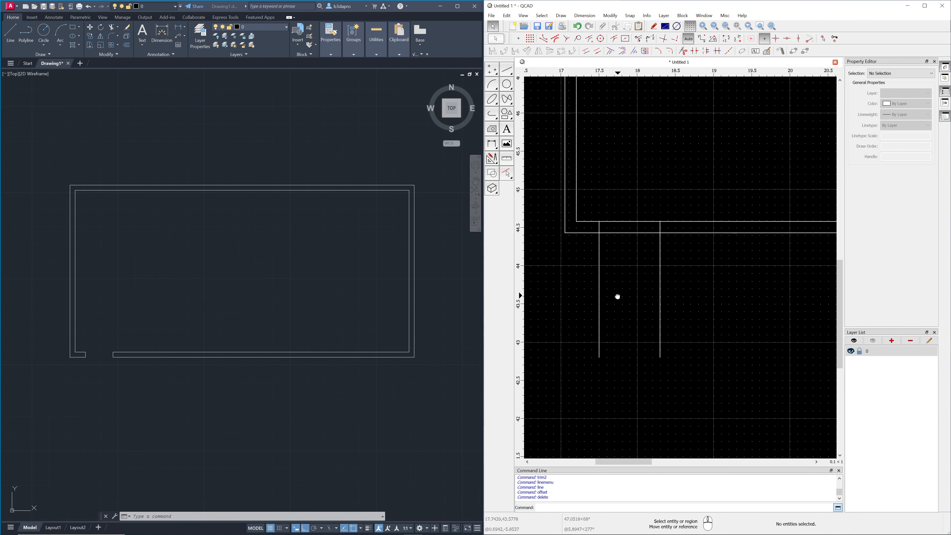
{"action": "left_click", "coordinate": [634, 219]}
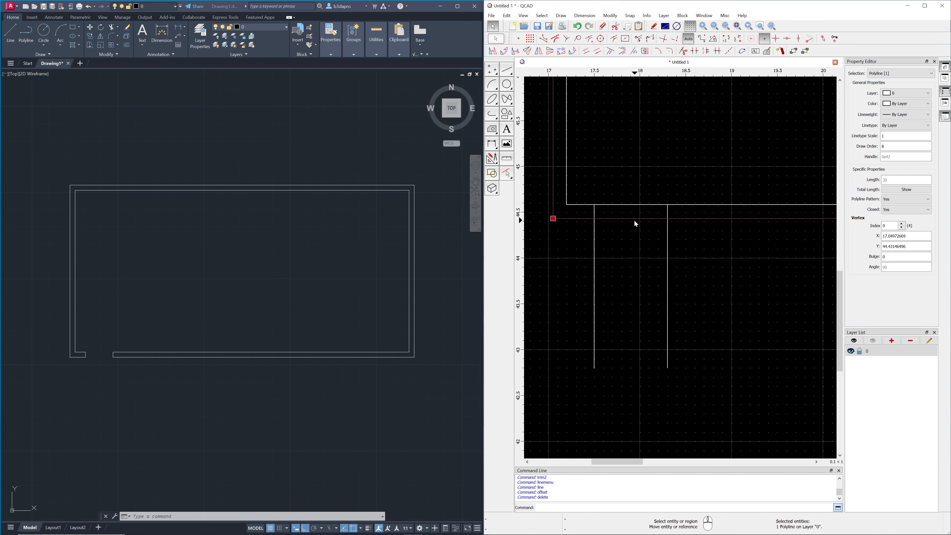
{"action": "left_click", "coordinate": [781, 52]}
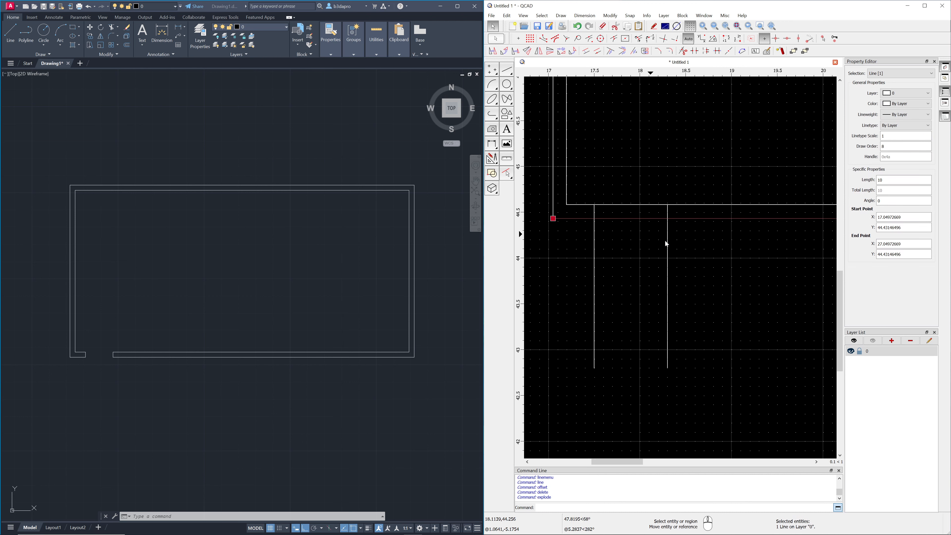
Step: Break out the door line segments below the wall and both wall segments between them to cut the door opening
{"action": "left_click", "coordinate": [694, 51]}
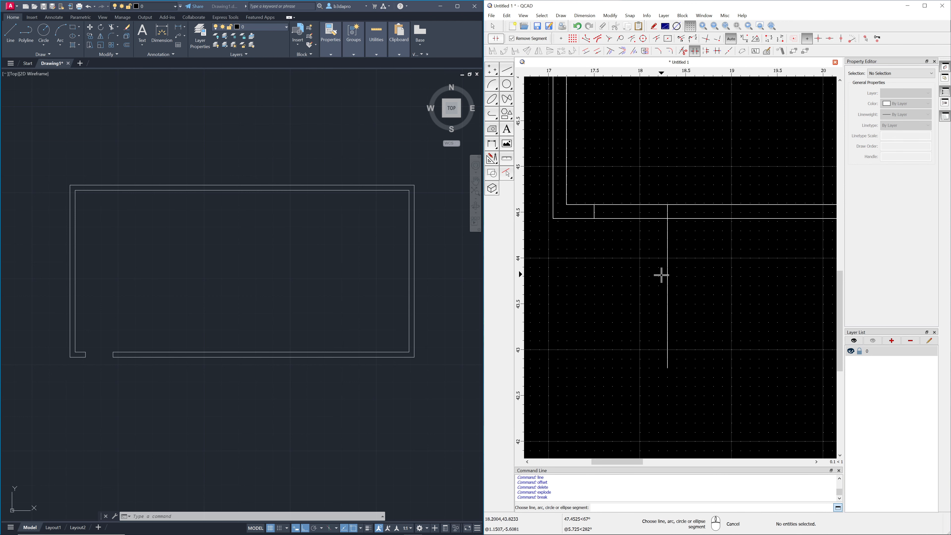
{"action": "left_click", "coordinate": [667, 276]}
{"action": "left_click", "coordinate": [632, 218]}
{"action": "left_click", "coordinate": [633, 204]}
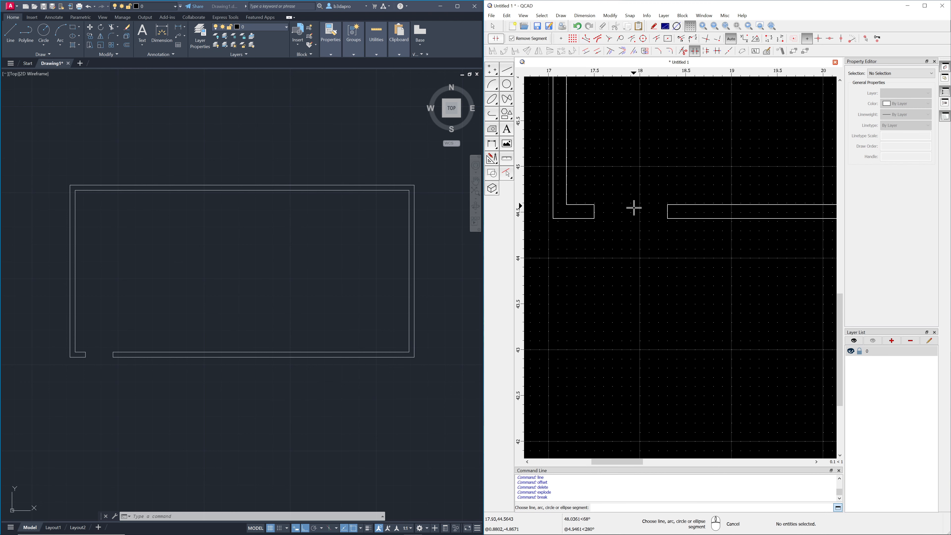
{"action": "scroll", "coordinate": [663, 260], "scroll_direction": "down", "scroll_amount": 6}
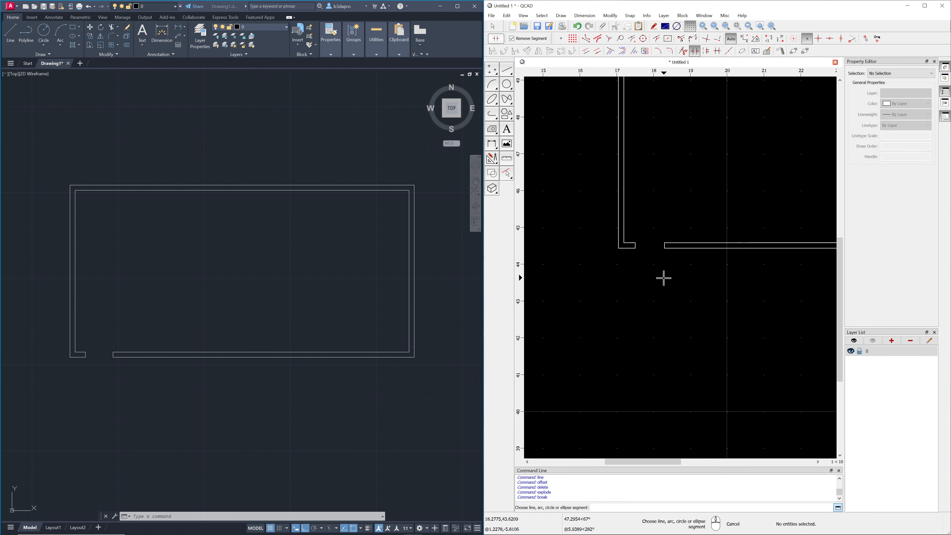
{"action": "mouse_move", "coordinate": [670, 264]}
{"action": "middle_mouse_down"}
{"action": "mouse_move", "coordinate": [630, 276]}
{"action": "mouse_move", "coordinate": [606, 293]}
{"action": "mouse_move", "coordinate": [604, 307]}
{"action": "middle_mouse_up"}
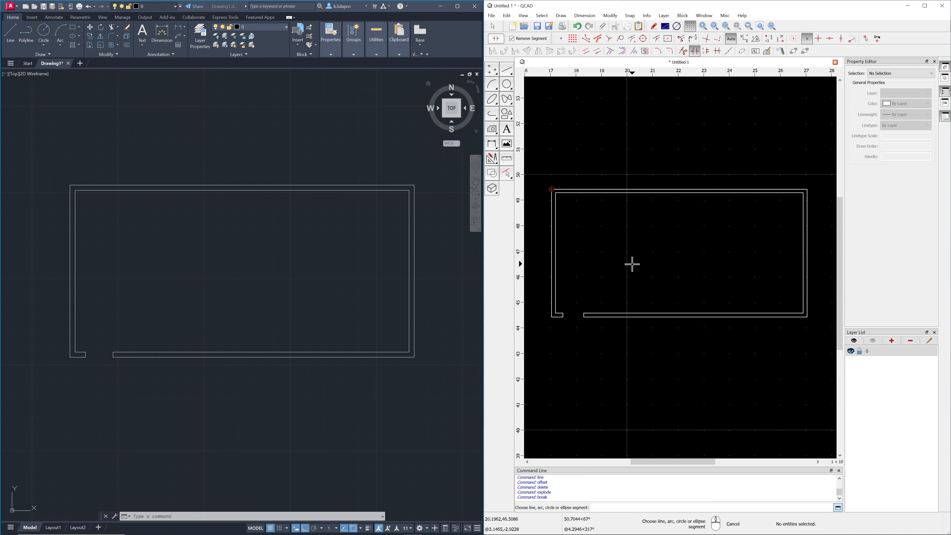
{"action": "left_click", "coordinate": [494, 40]}
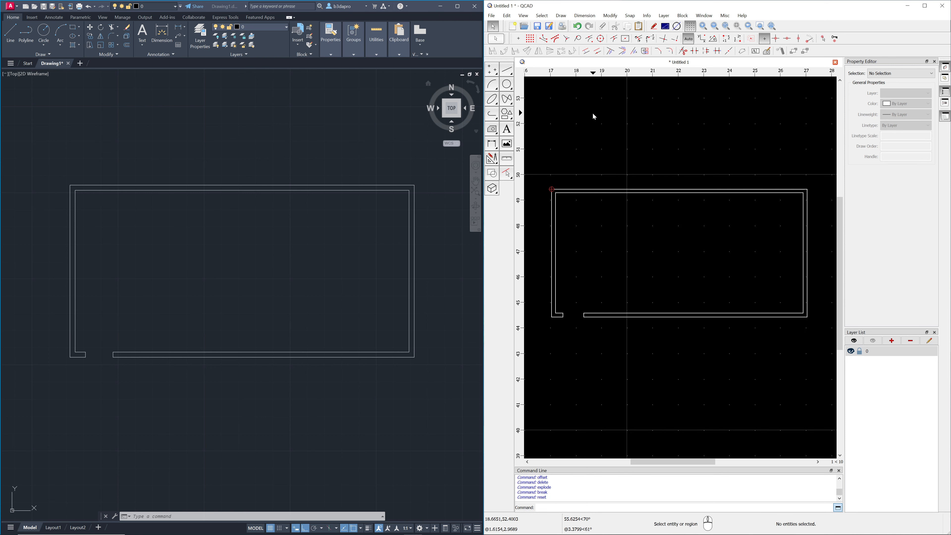